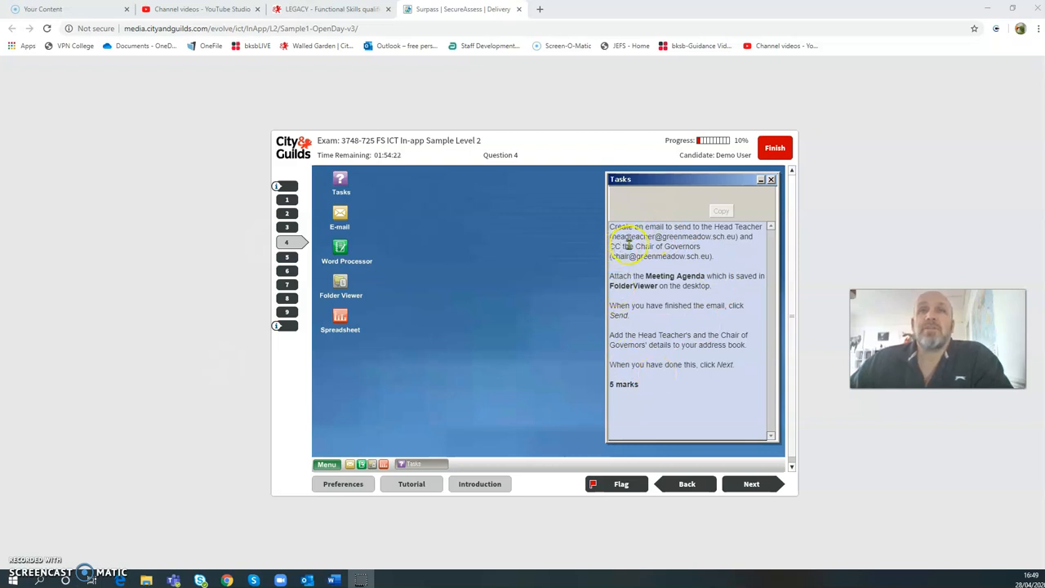
- Launch the E-mail program from the desktop and position its window
{"action": "double_click", "coordinate": [340, 215]}
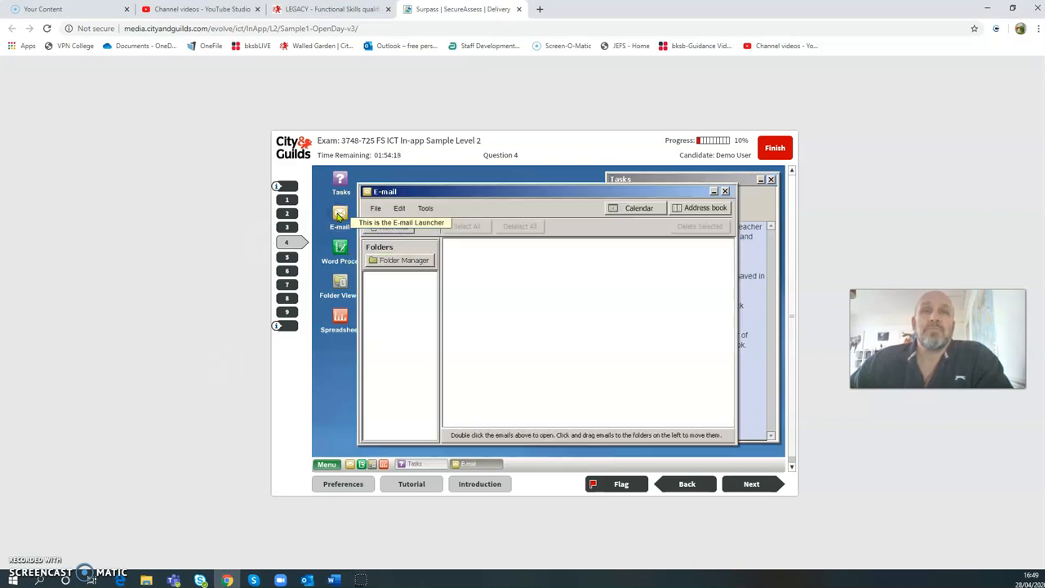
{"action": "left_click_drag", "start_coordinate": [527, 201], "coordinate": [527, 273]}
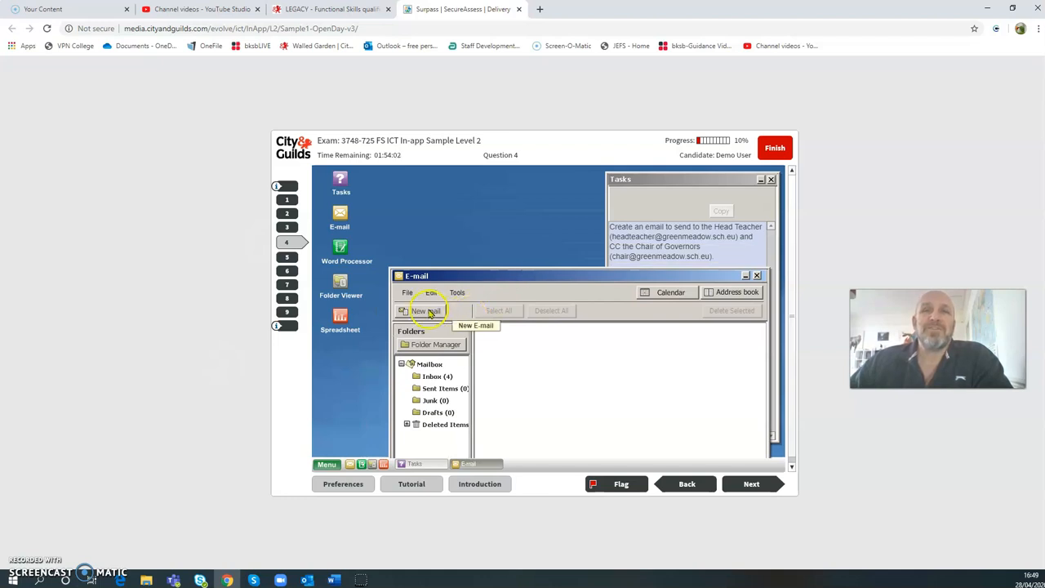
{"action": "left_click_drag", "start_coordinate": [532, 272], "coordinate": [544, 303]}
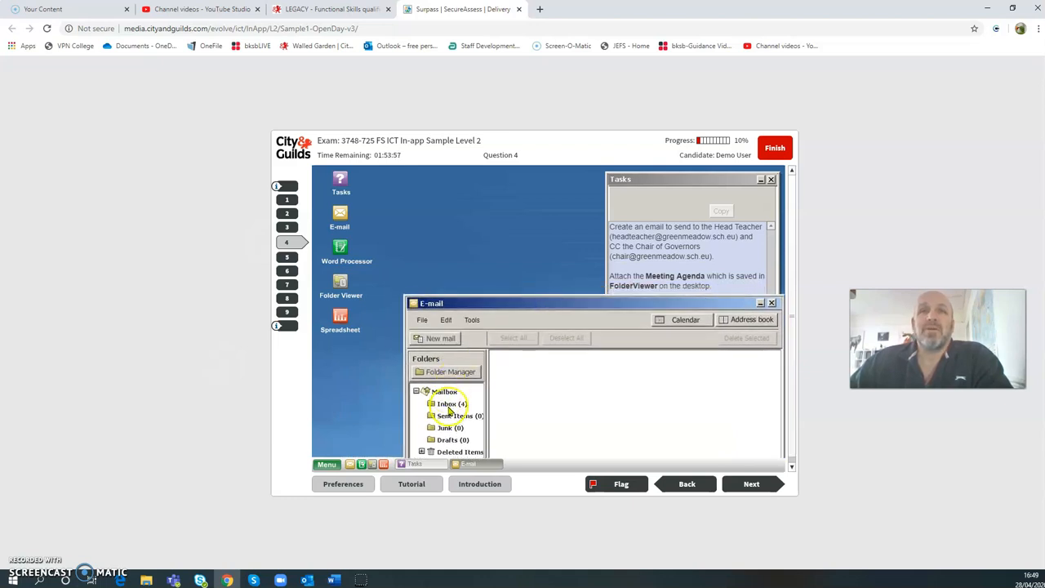
- Start a new blank message and step through its empty To, Cc and Subject fields
{"action": "left_click", "coordinate": [438, 338]}
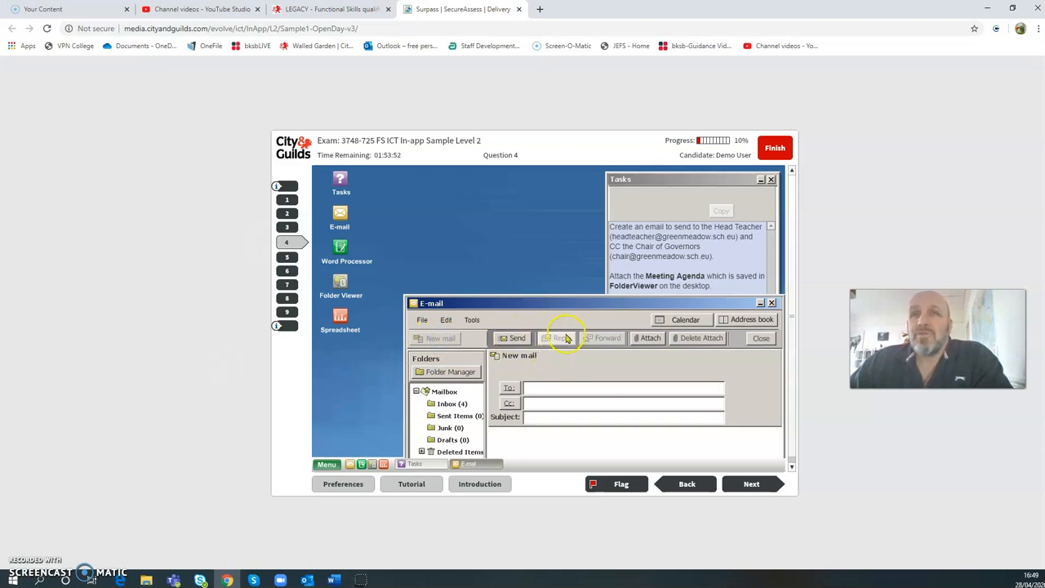
{"action": "mouse_move", "coordinate": [568, 306]}
{"action": "left_mouse_down"}
{"action": "mouse_move", "coordinate": [525, 285]}
{"action": "mouse_move", "coordinate": [560, 301]}
{"action": "left_mouse_up"}
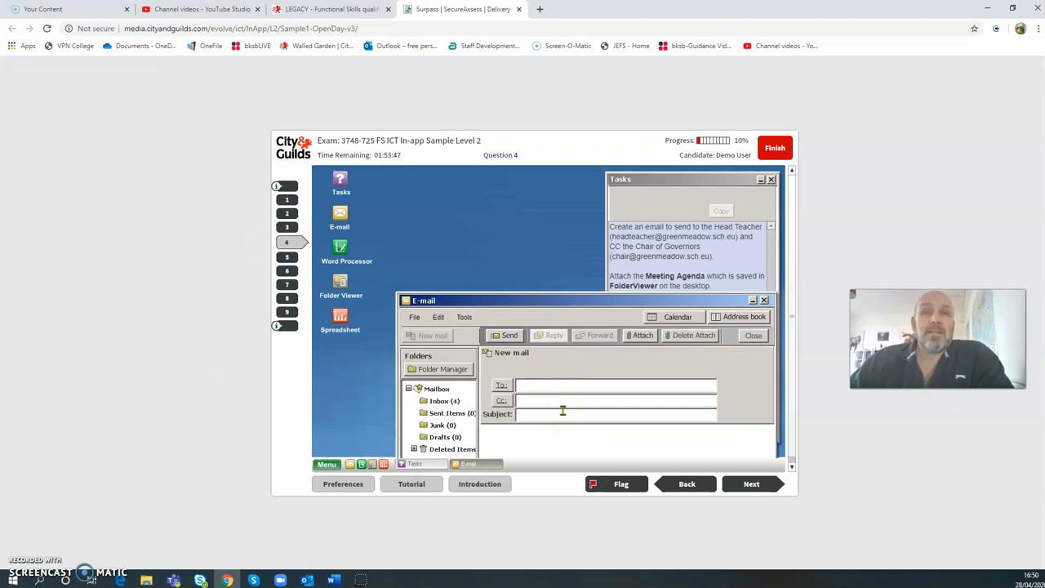
{"action": "left_click", "coordinate": [537, 386]}
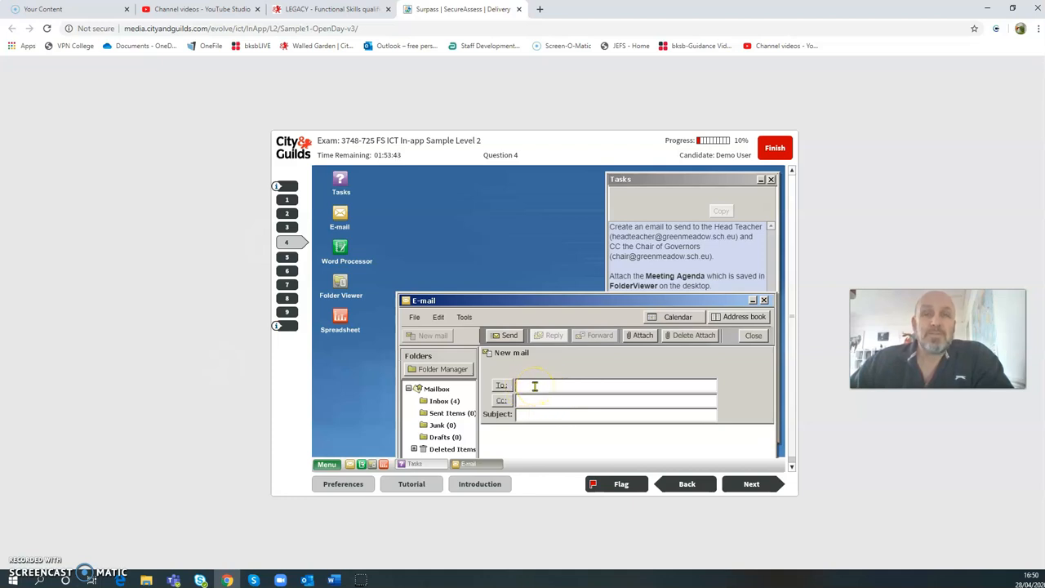
{"action": "left_click", "coordinate": [532, 400]}
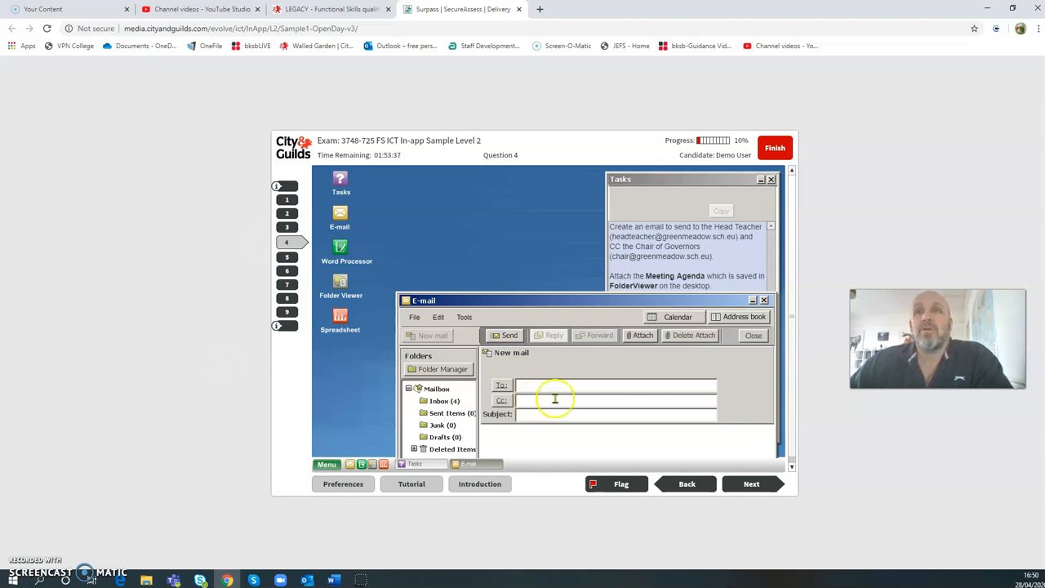
{"action": "left_click", "coordinate": [531, 395]}
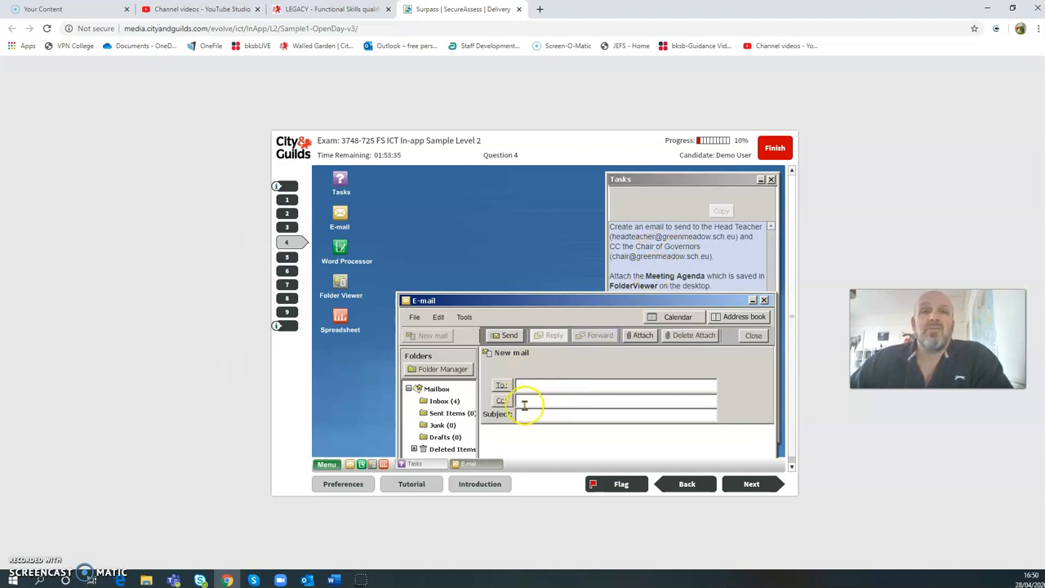
{"action": "left_click", "coordinate": [536, 404]}
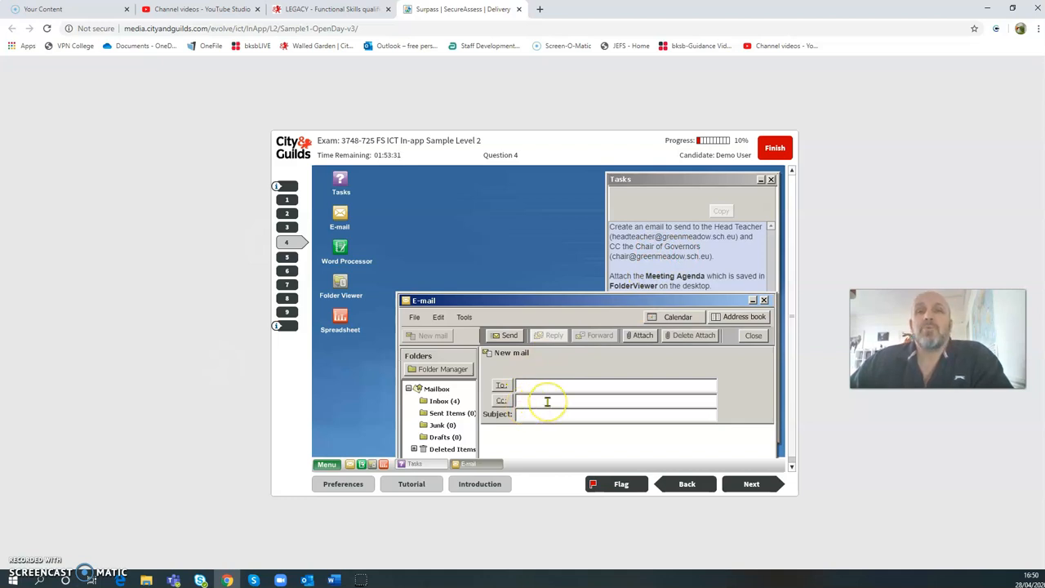
{"action": "left_click", "coordinate": [543, 415]}
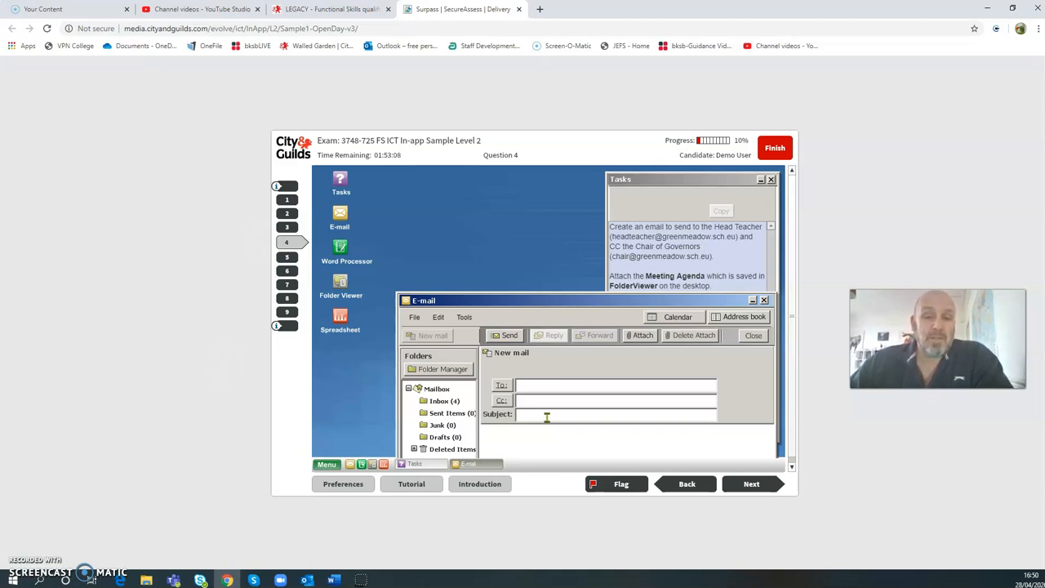
{"action": "left_click_drag", "start_coordinate": [557, 300], "coordinate": [515, 182]}
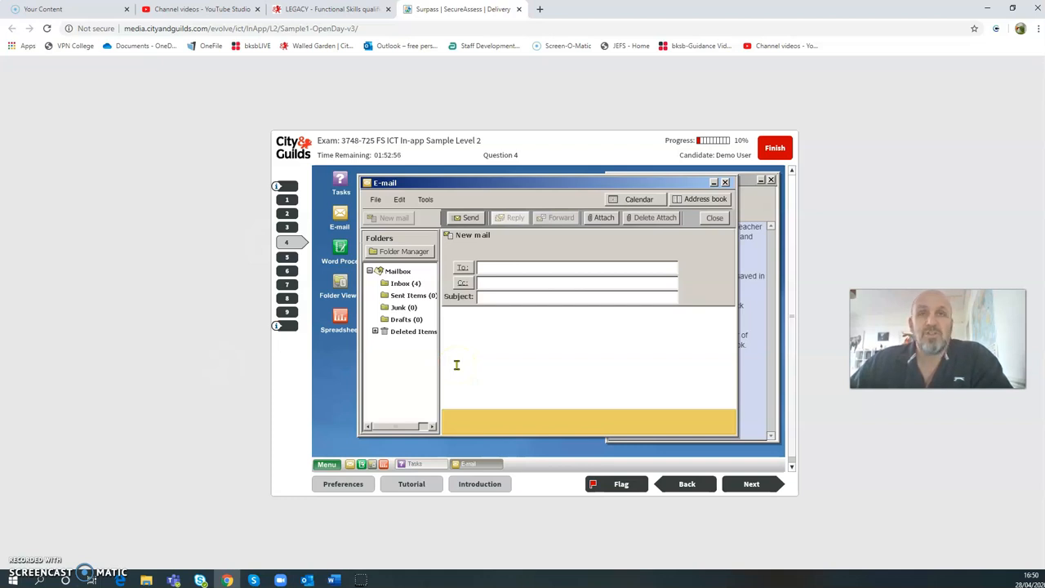
{"action": "left_click", "coordinate": [469, 333]}
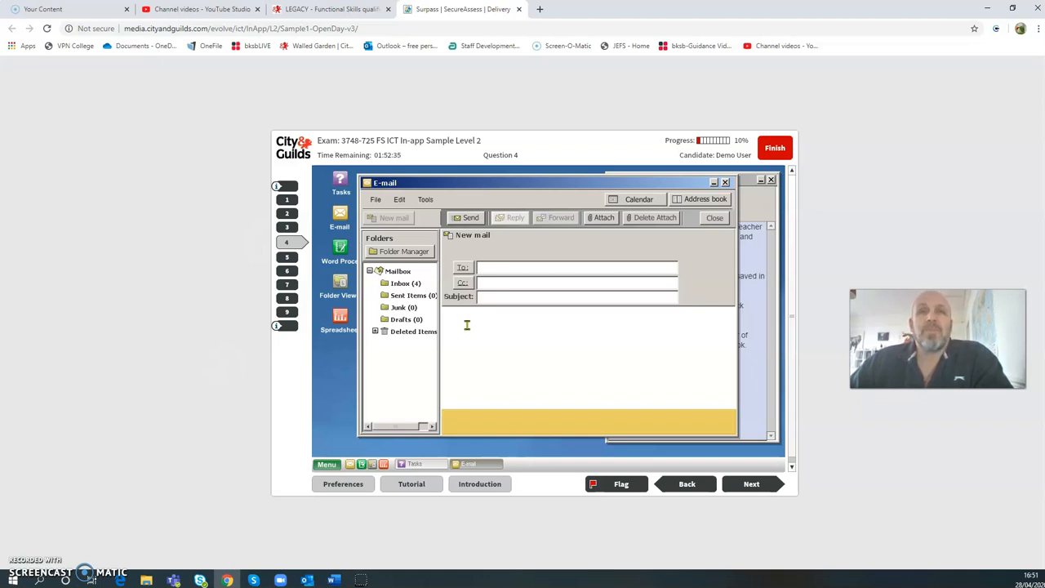
{"action": "left_click", "coordinate": [467, 348]}
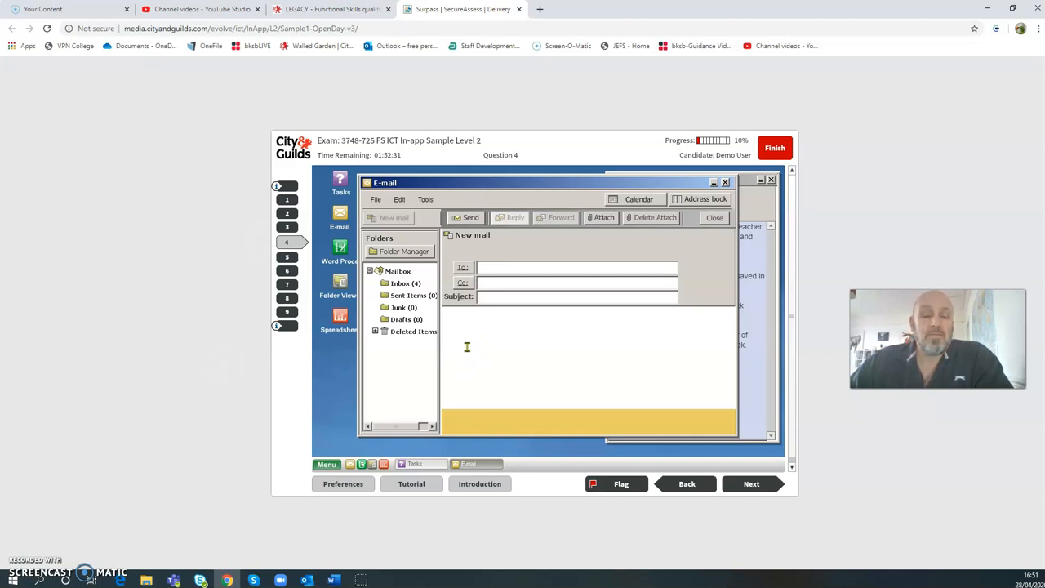
{"action": "mouse_move", "coordinate": [548, 181]}
{"action": "left_mouse_down"}
{"action": "mouse_move", "coordinate": [552, 277]}
{"action": "mouse_move", "coordinate": [588, 359]}
{"action": "mouse_move", "coordinate": [593, 306]}
{"action": "mouse_move", "coordinate": [545, 201]}
{"action": "left_mouse_up"}
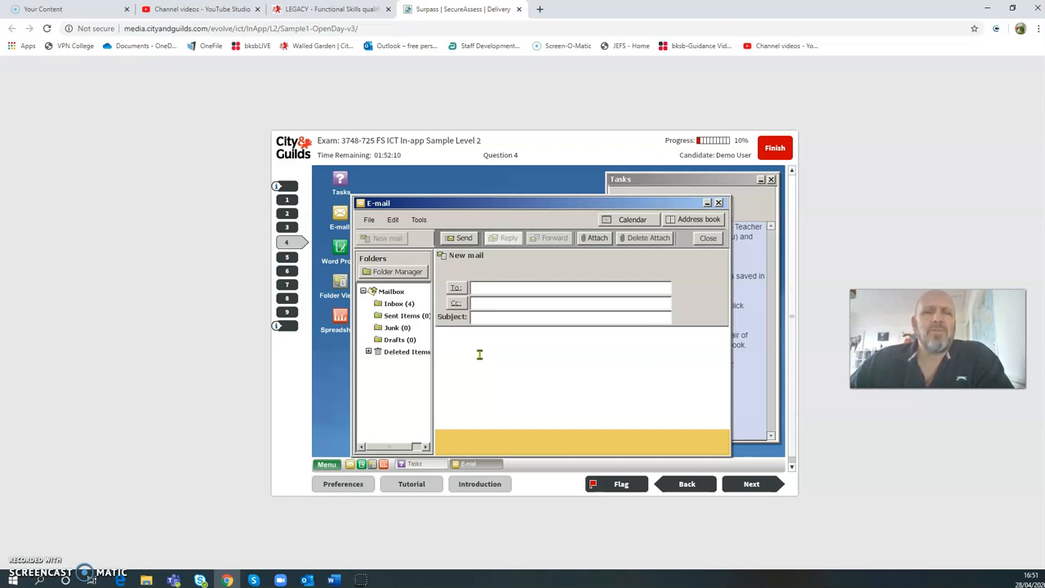
{"action": "left_click", "coordinate": [480, 354]}
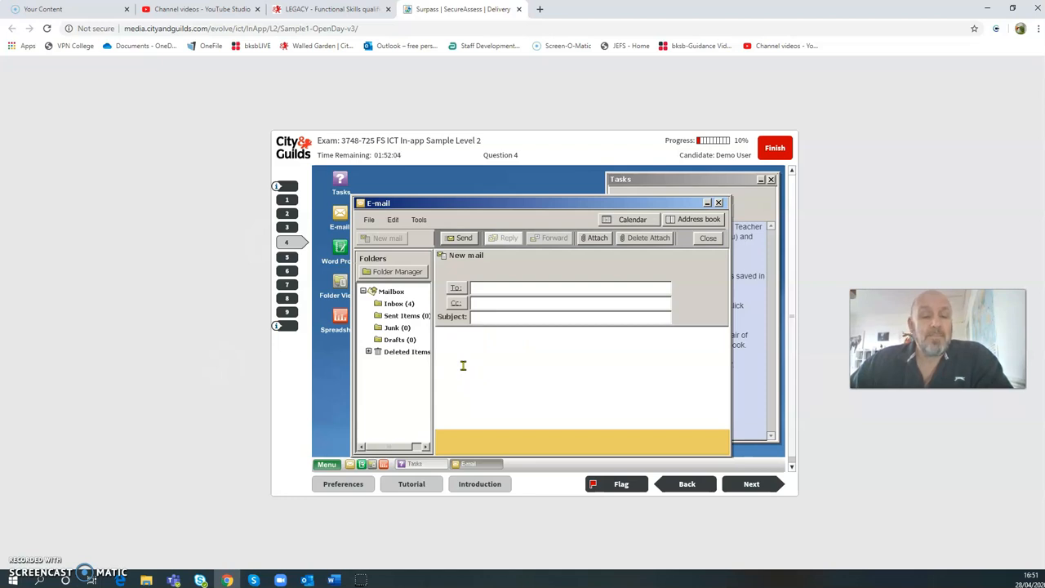
{"action": "left_click_drag", "start_coordinate": [490, 207], "coordinate": [522, 305]}
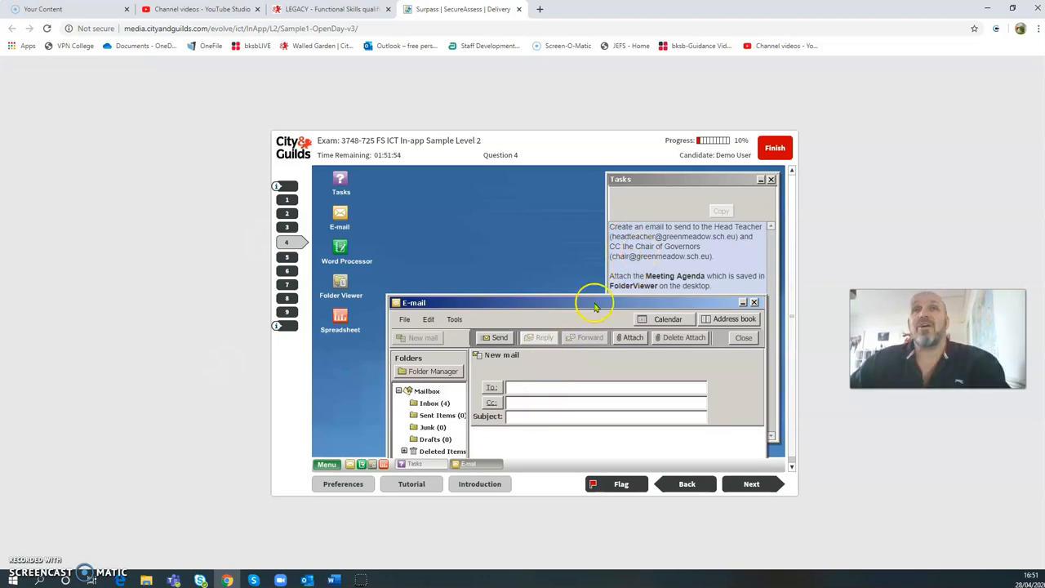
- Select the Head Teacher's address in the task text and start typing it into To
{"action": "left_click_drag", "start_coordinate": [614, 235], "coordinate": [727, 237]}
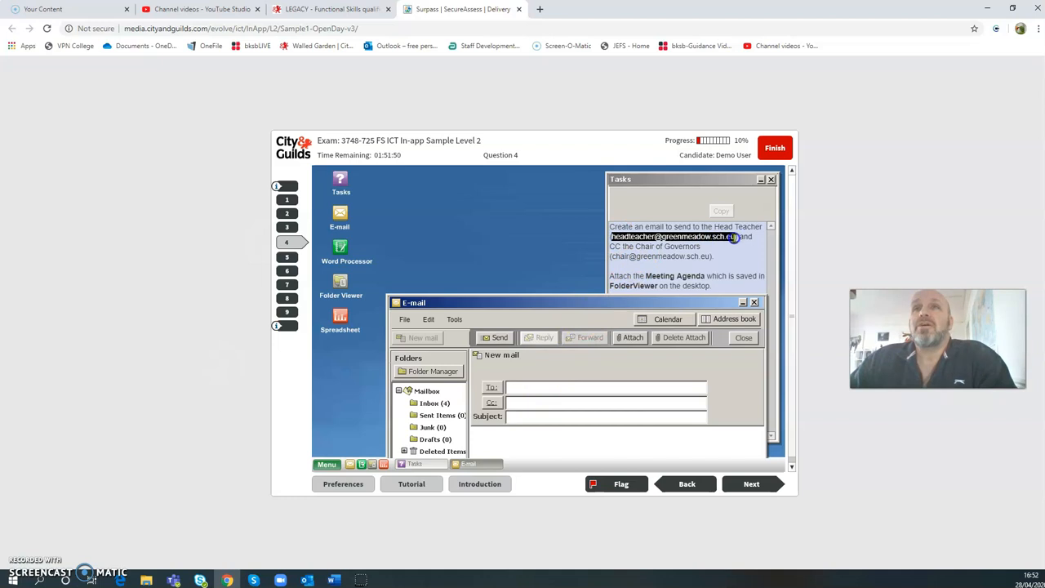
{"action": "right_click", "coordinate": [731, 237]}
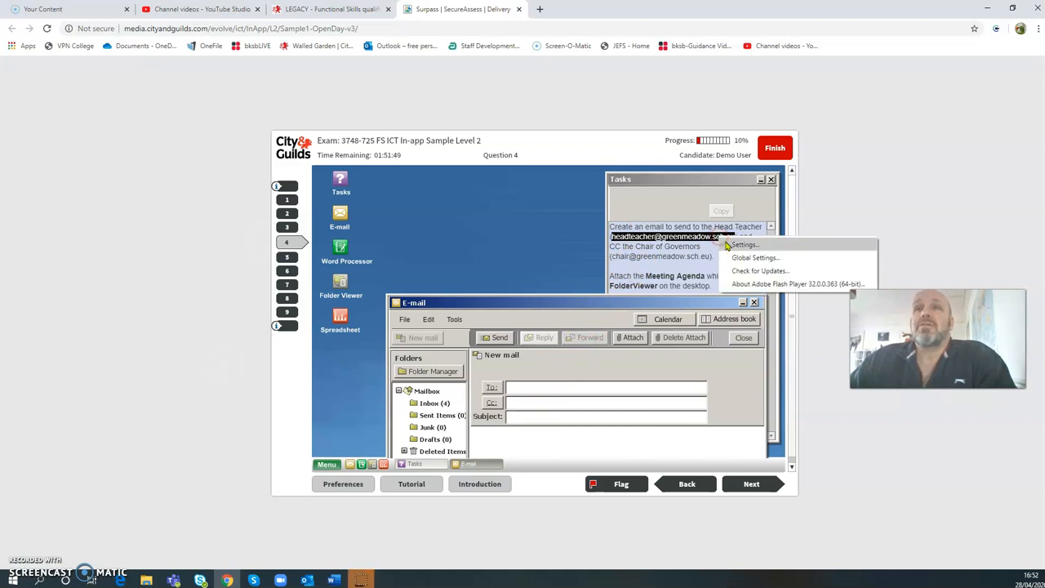
{"action": "right_click", "coordinate": [678, 237]}
{"action": "left_click", "coordinate": [535, 386]}
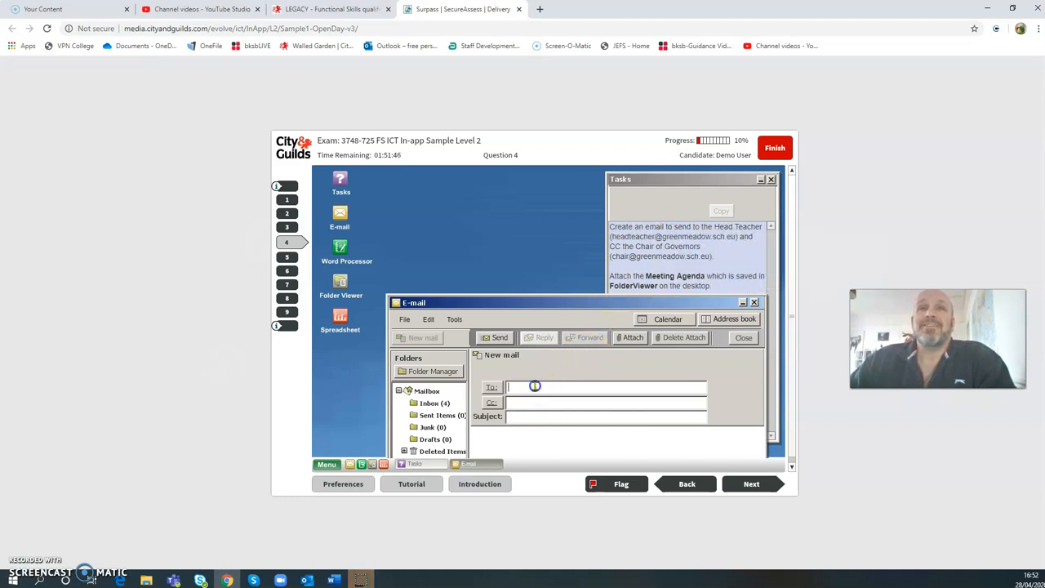
{"action": "left_click", "coordinate": [501, 215]}
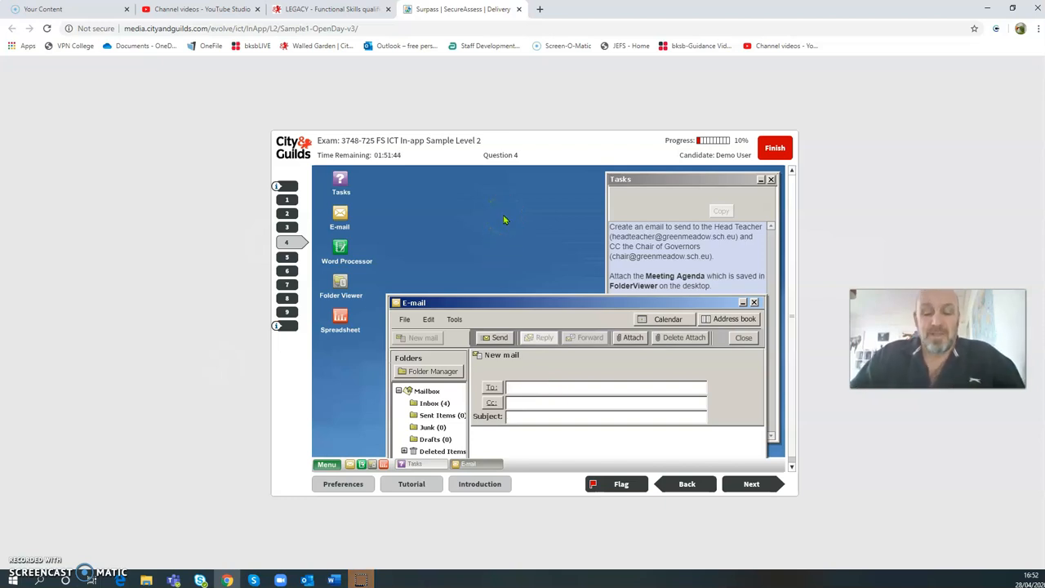
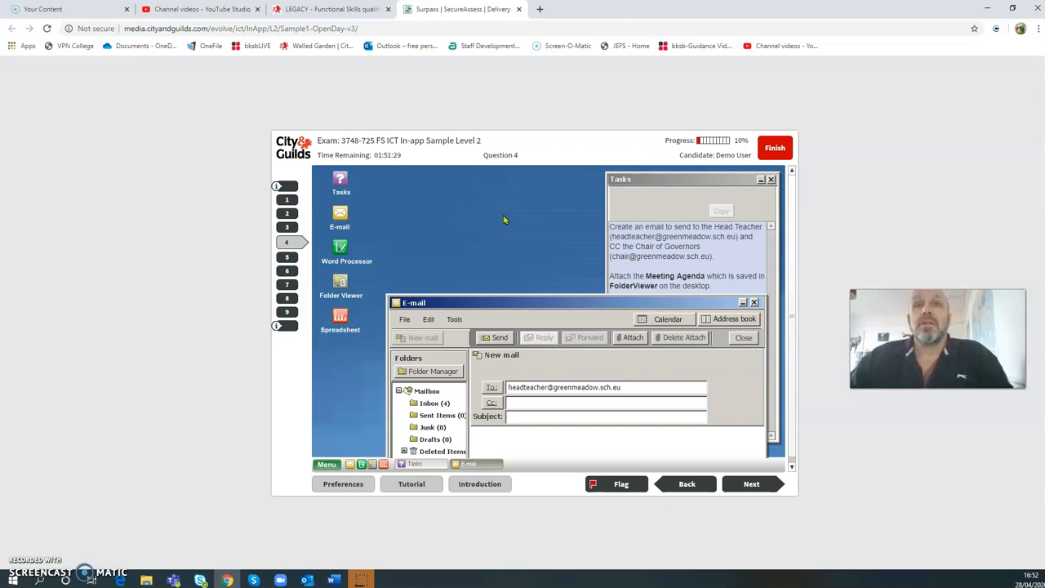
- Put the Chair of Governors' e-mail address in Cc and finish the subject 'Meeting Agenda'
{"action": "left_click", "coordinate": [575, 406]}
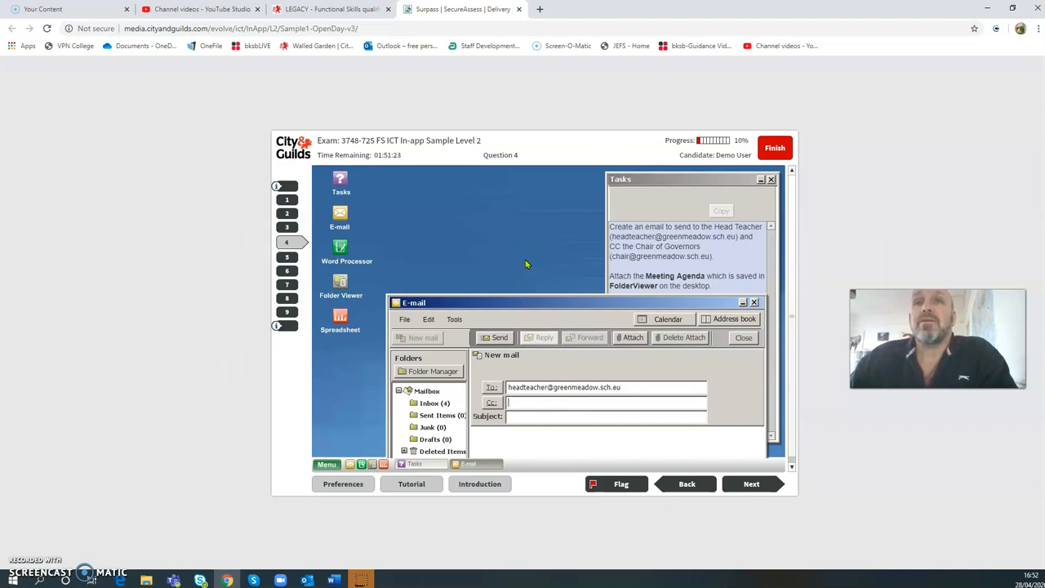
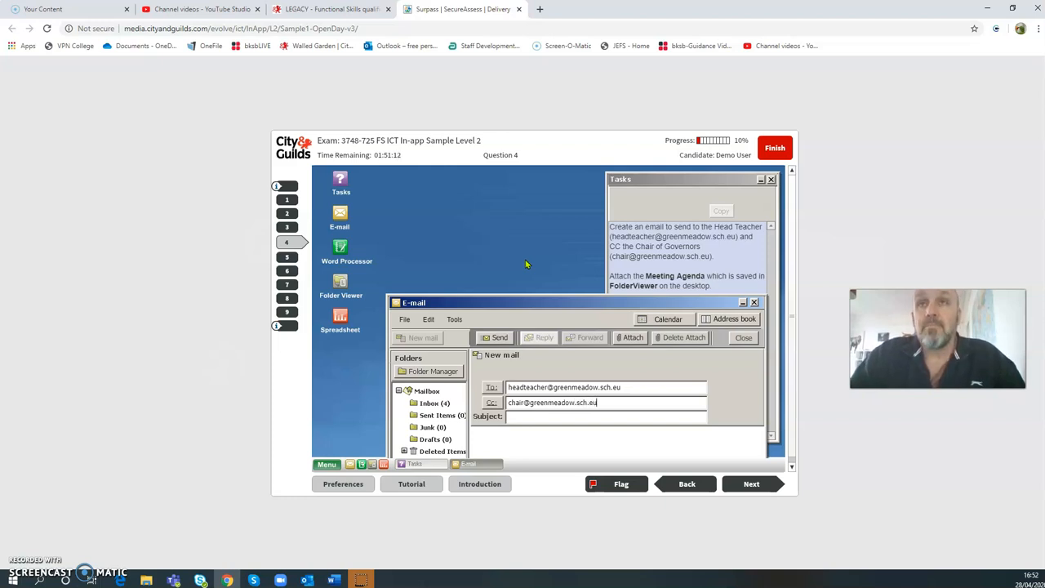
{"action": "left_click", "coordinate": [610, 417]}
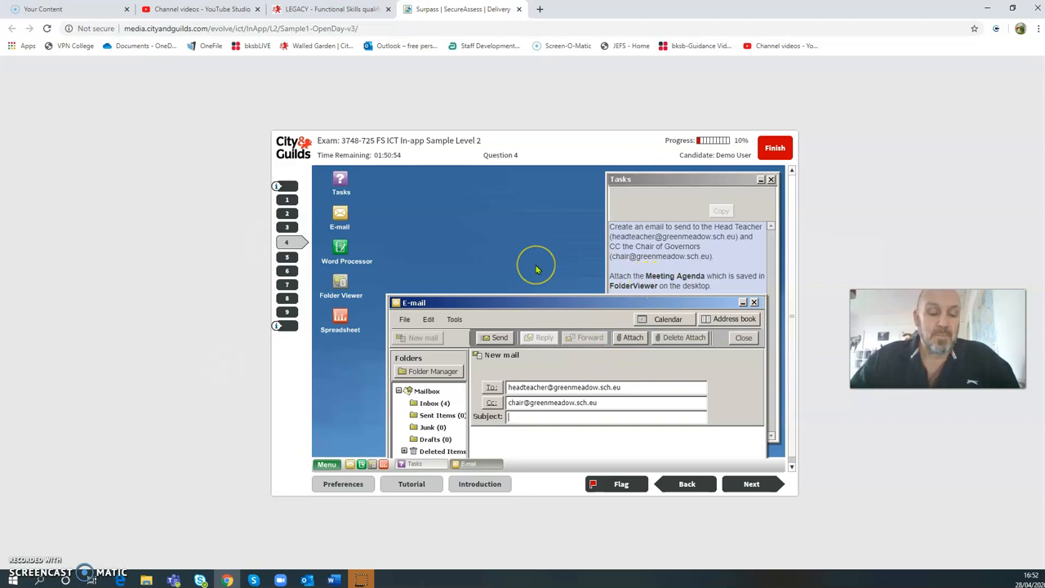
{"action": "type", "text": "ing"}
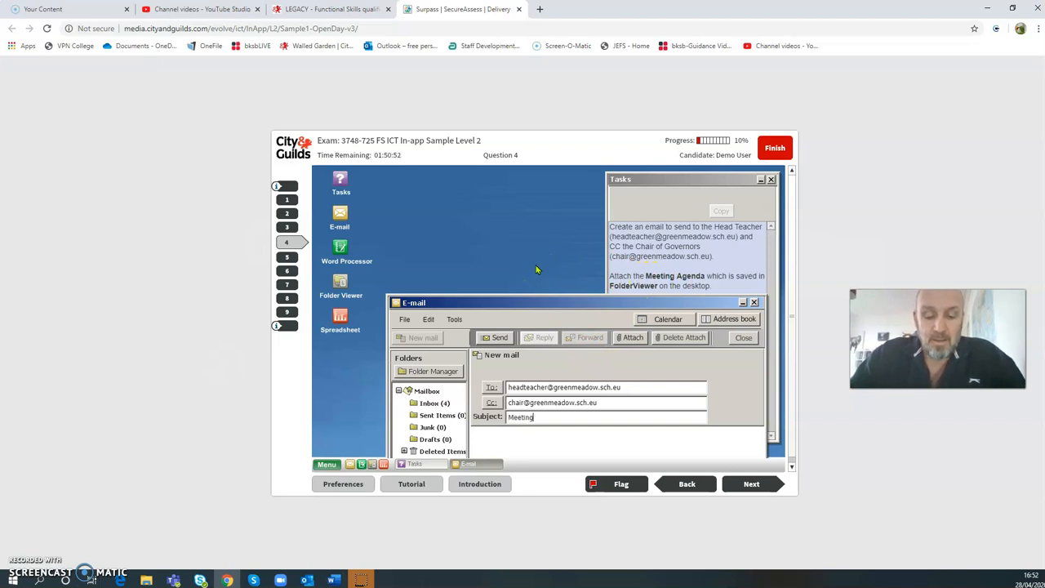
{"action": "type", "text": " Agenda"}
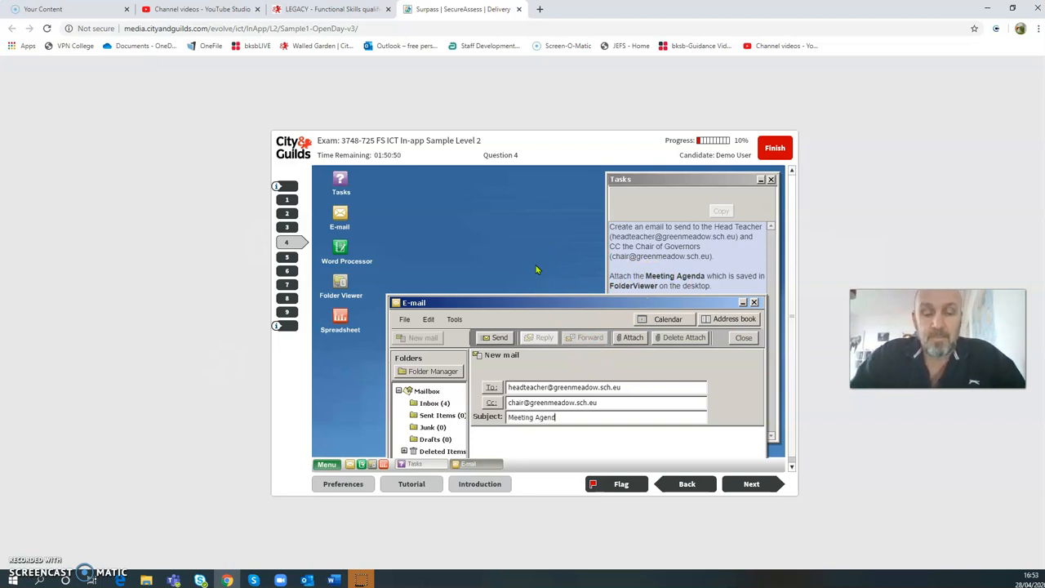
{"action": "left_click", "coordinate": [576, 305]}
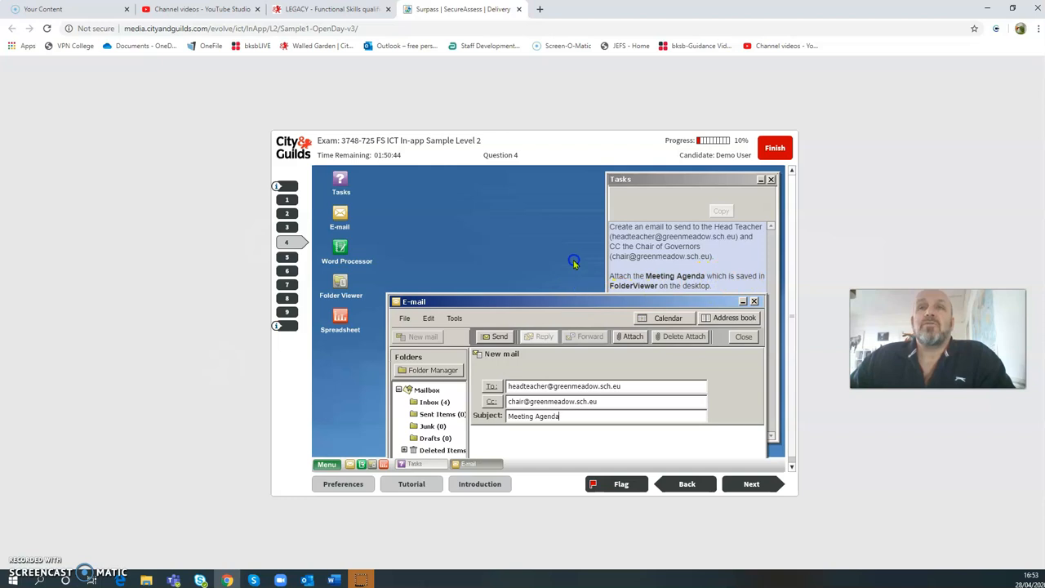
{"action": "left_click_drag", "start_coordinate": [572, 300], "coordinate": [560, 192]}
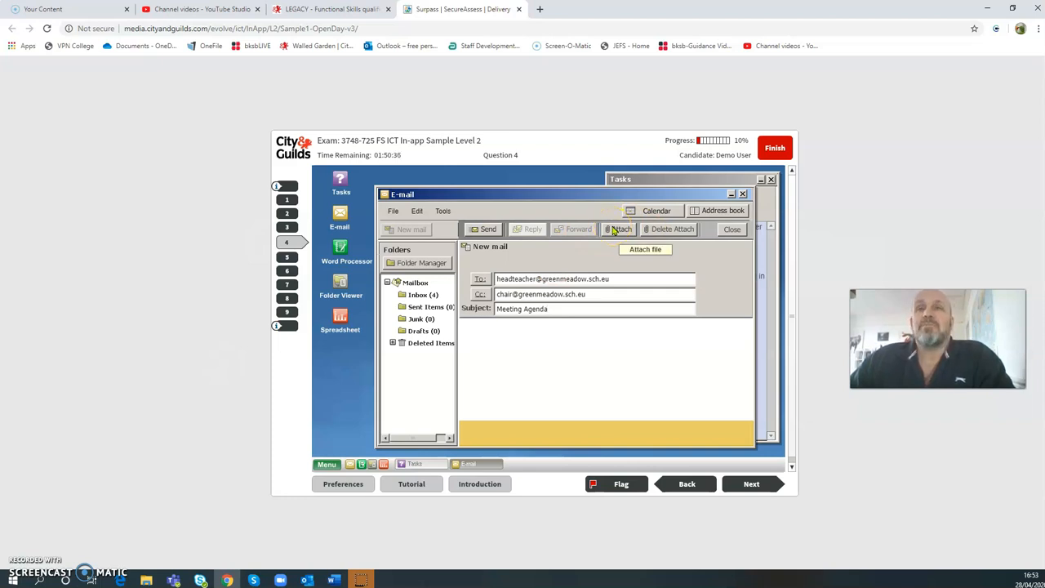
- Attach Meeting agenda.doc from the MyFiles folder to the message
{"action": "left_click", "coordinate": [618, 231]}
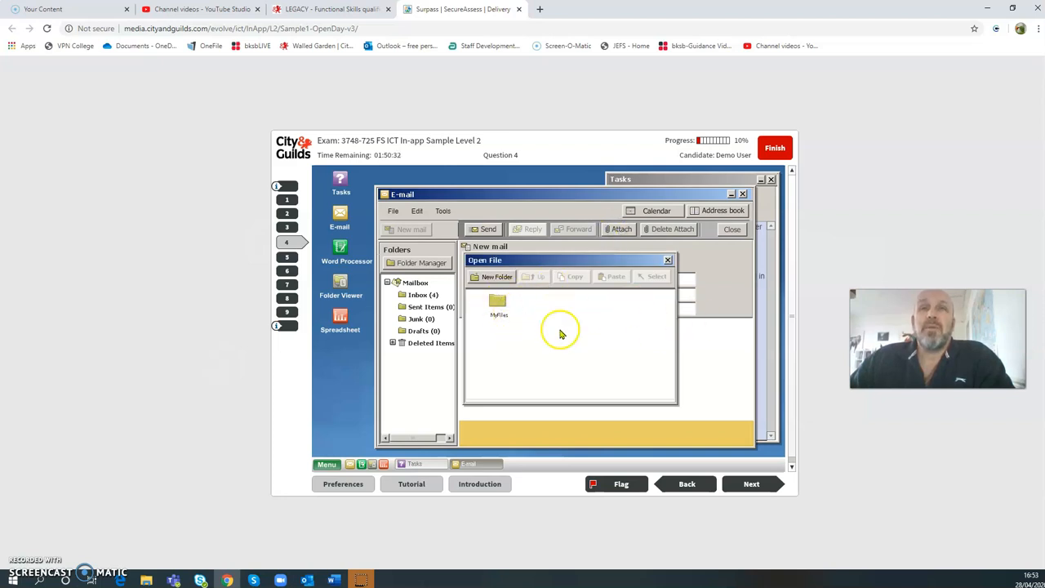
{"action": "double_click", "coordinate": [497, 304]}
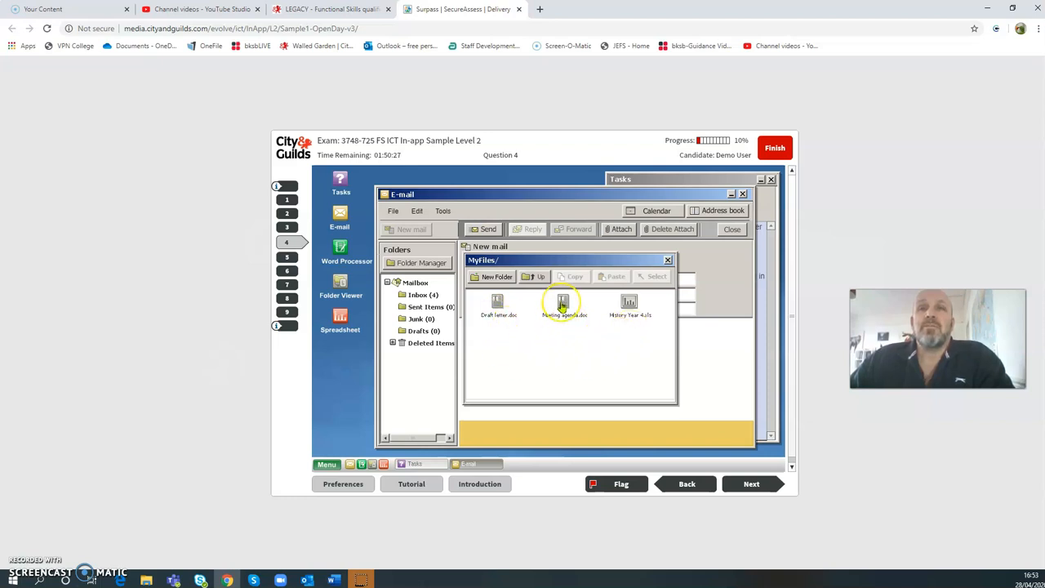
{"action": "left_click", "coordinate": [563, 303]}
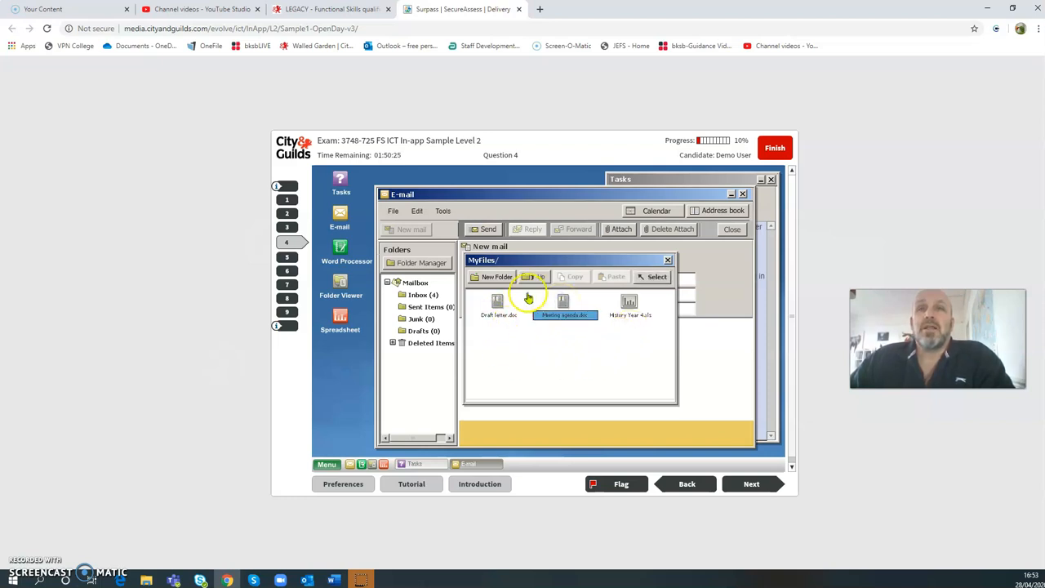
{"action": "left_click", "coordinate": [656, 276]}
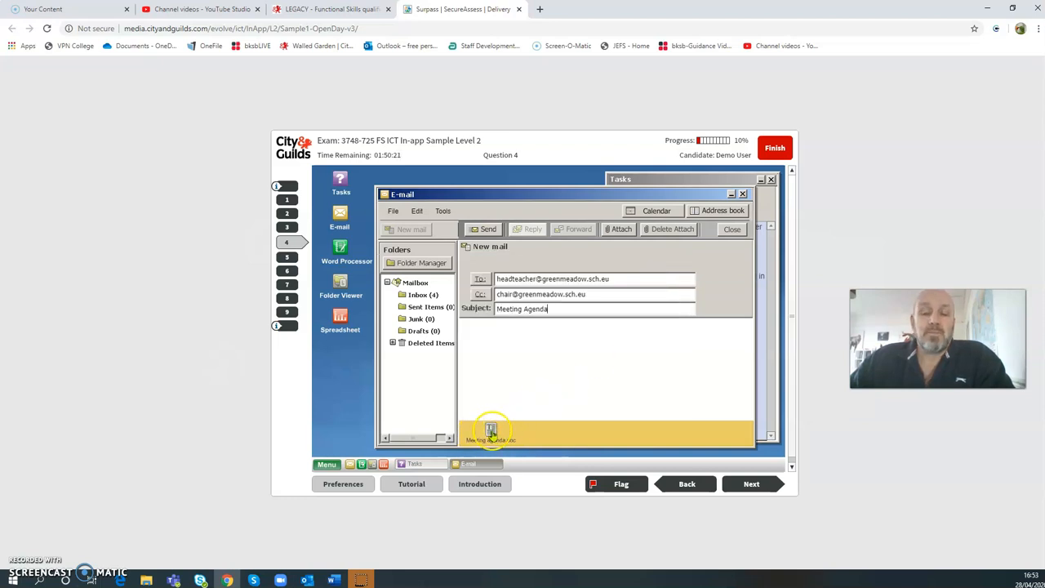
{"action": "mouse_move", "coordinate": [560, 196]}
{"action": "left_mouse_down"}
{"action": "mouse_move", "coordinate": [572, 337]}
{"action": "mouse_move", "coordinate": [565, 210]}
{"action": "left_mouse_up"}
- Type 'Dear Sir/Madam, Please find attached Meeting Agenda. Regards' plus the sender's name, fixing typos
{"action": "left_click", "coordinate": [493, 347]}
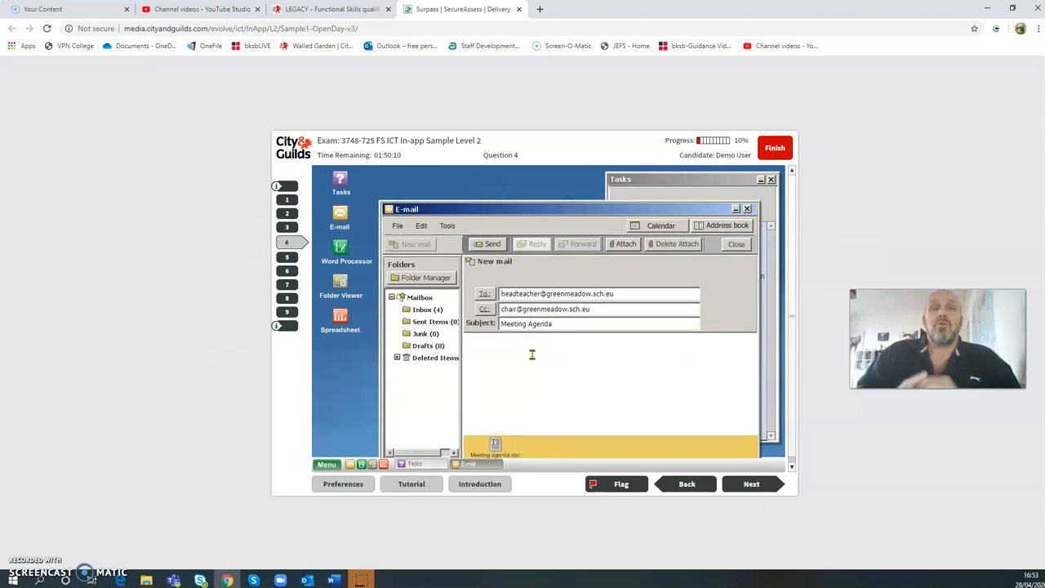
{"action": "type", "text": "Daer S"}
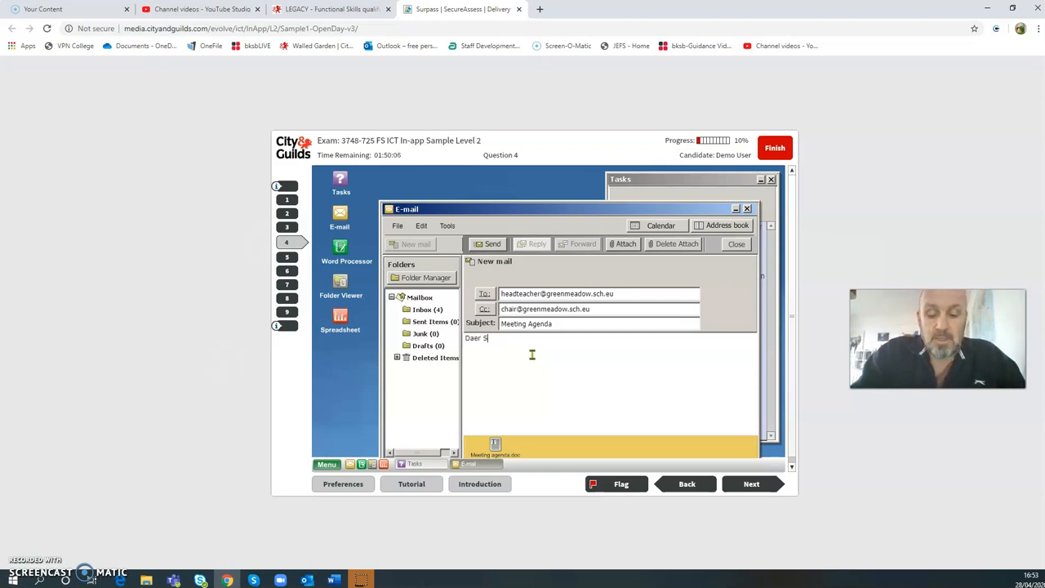
{"action": "type", "text": "ir/Madam,"}
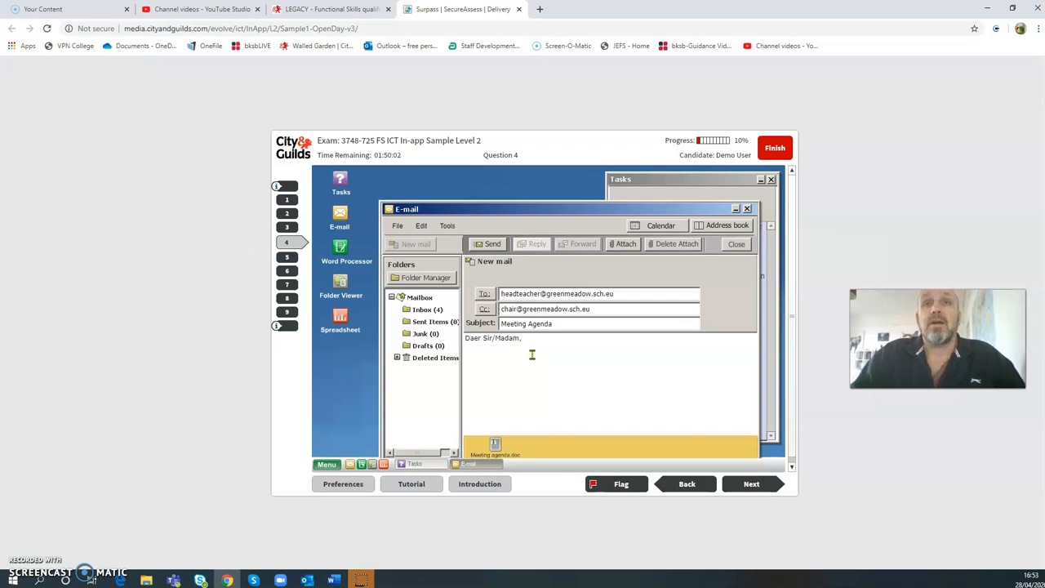
{"action": "key", "text": "Return"}
{"action": "left_click", "coordinate": [480, 341]}
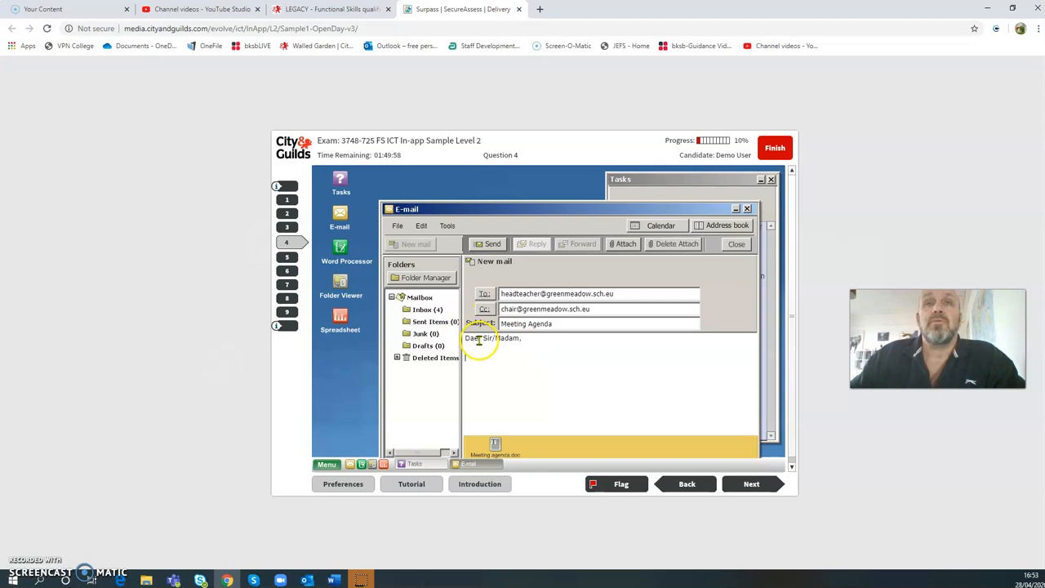
{"action": "key", "text": "BackSpace"}
{"action": "key", "text": "BackSpace"}
{"action": "key", "text": "BackSpace"}
{"action": "type", "text": "ear Sir/Madam,  "}
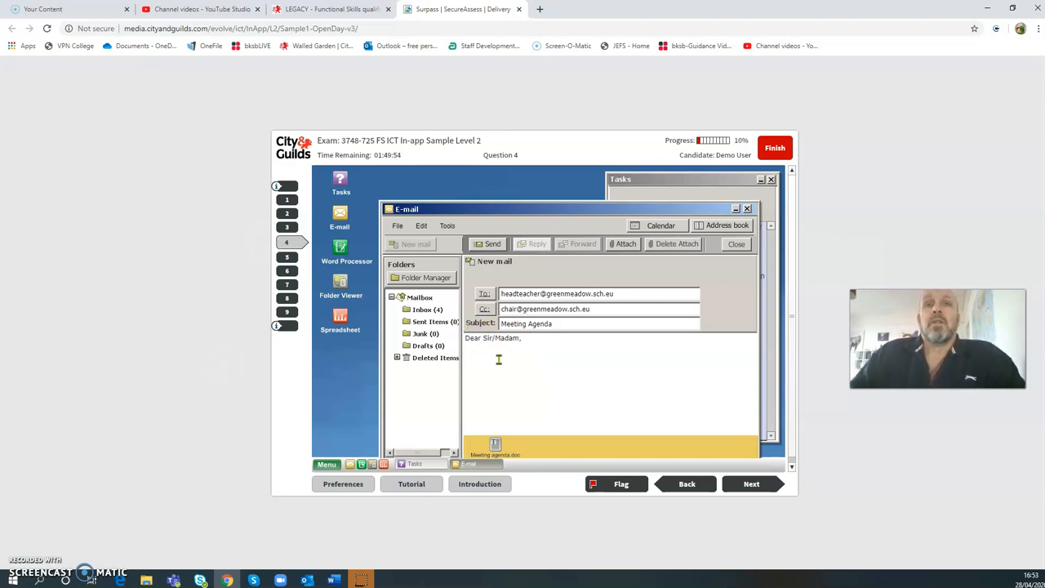
{"action": "type", "text": "Please find attached Meeting Agenda."}
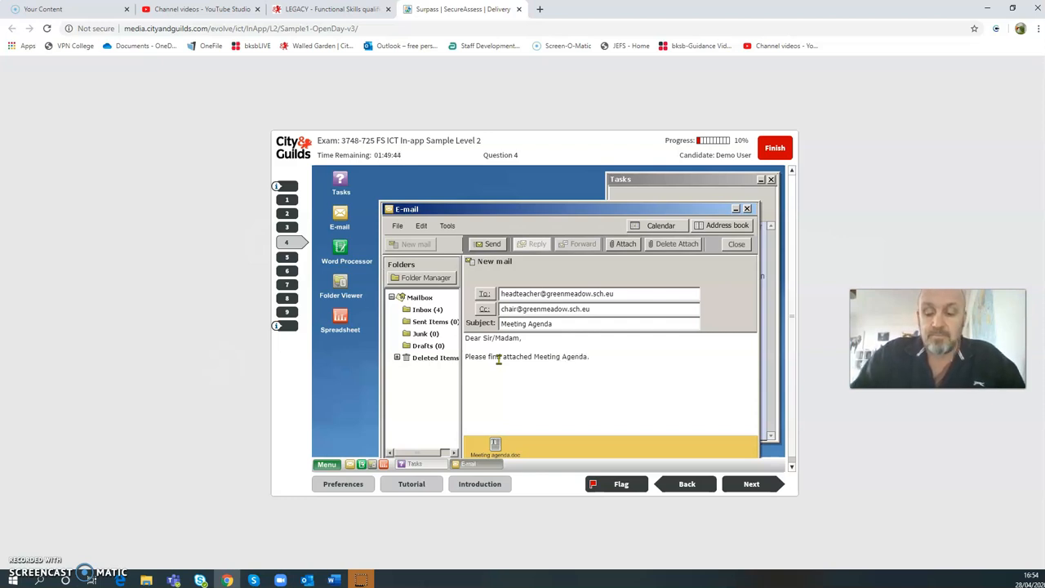
{"action": "type", "text": "  Regrads"}
{"action": "key", "text": "BackSpace"}
{"action": "key", "text": "BackSpace"}
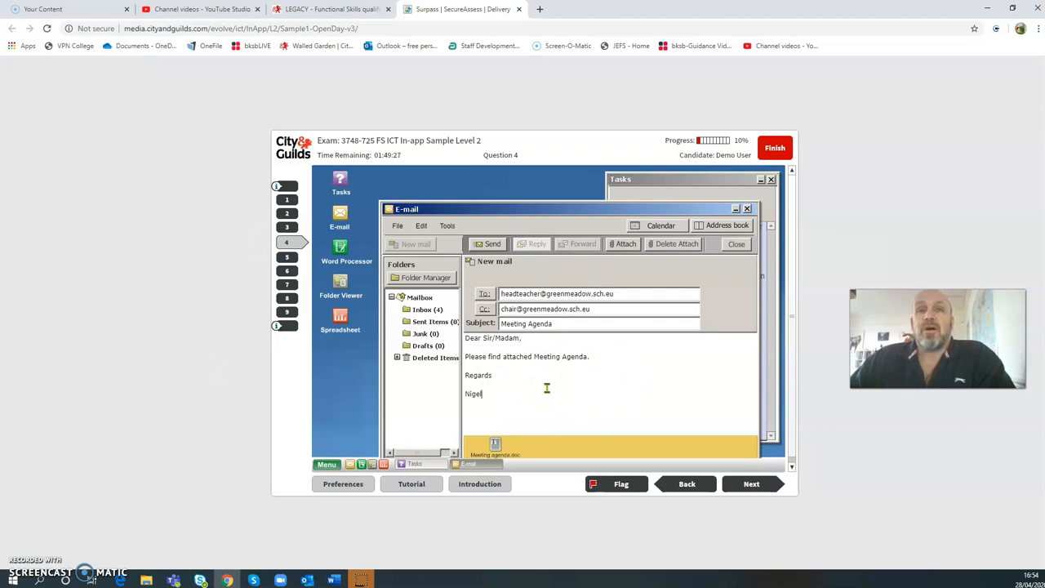
{"action": "left_click", "coordinate": [524, 396]}
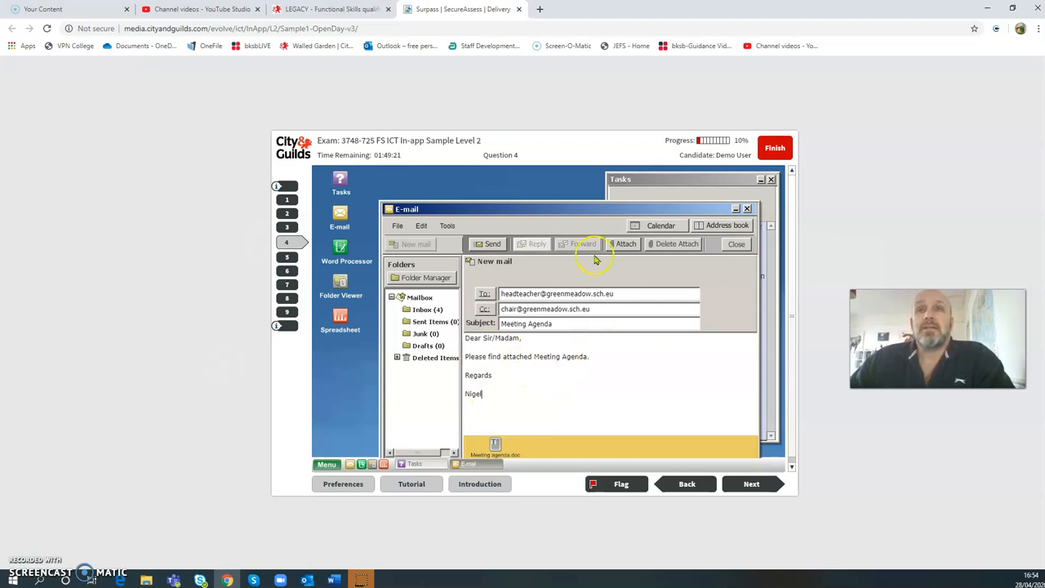
- Send the message, dismiss the sent confirmation, and close the E-mail window
{"action": "left_click_drag", "start_coordinate": [573, 211], "coordinate": [567, 188]}
{"action": "left_click", "coordinate": [485, 231]}
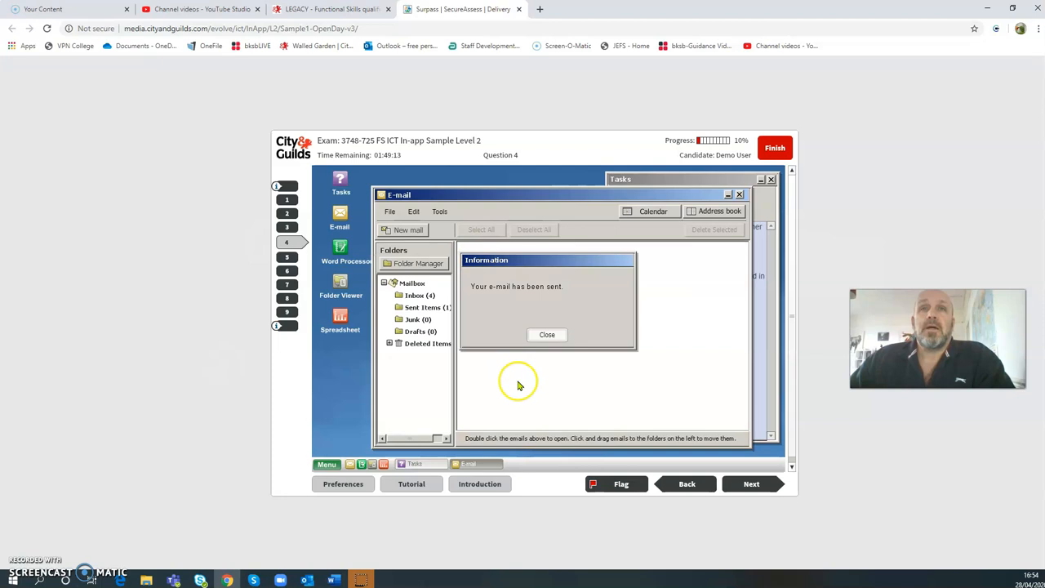
{"action": "left_click", "coordinate": [548, 335]}
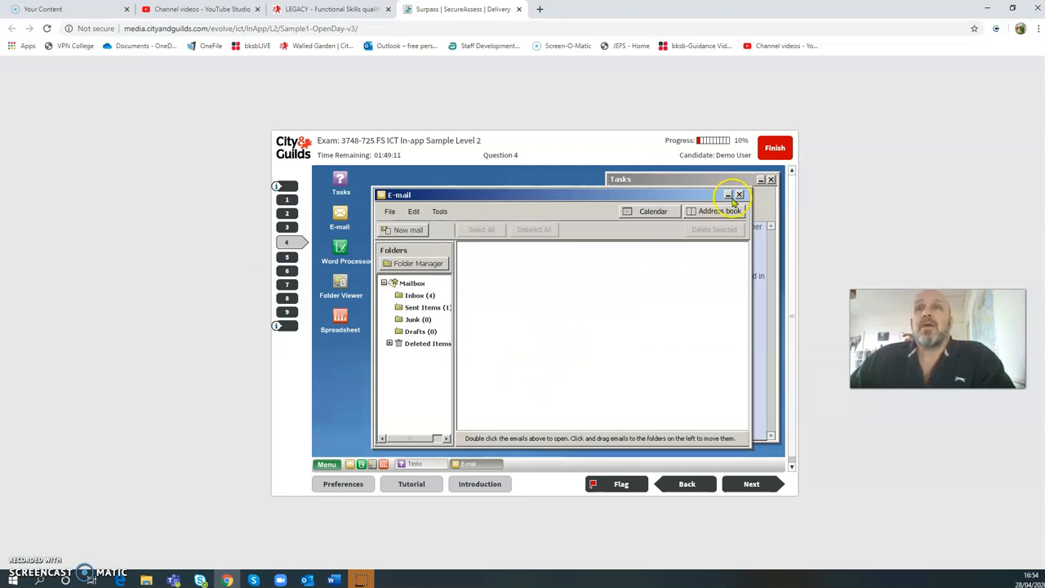
{"action": "left_click", "coordinate": [739, 195]}
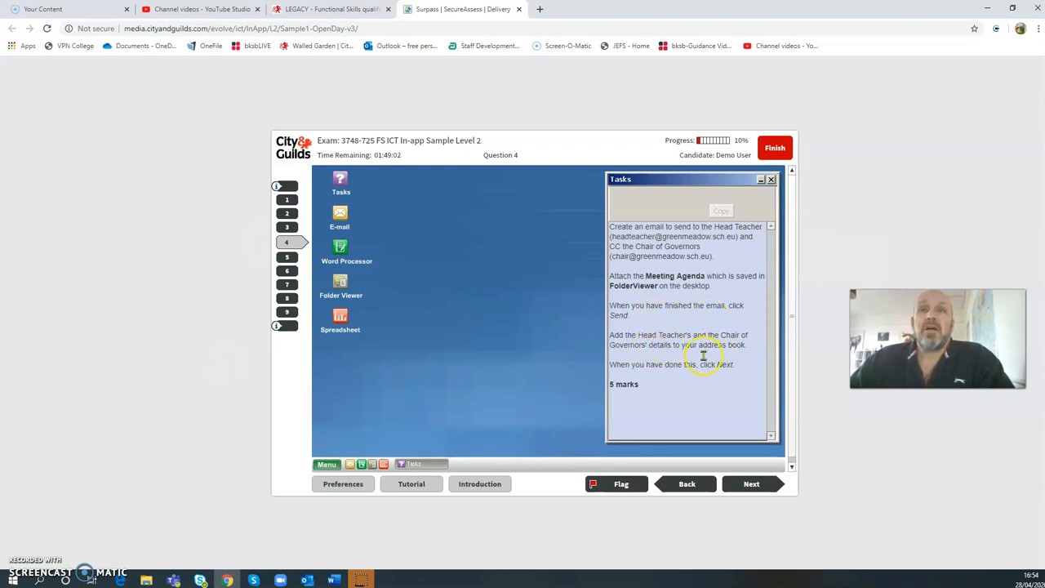
- Reopen E-mail, open the address book and start a new contact named Head Teacher
{"action": "double_click", "coordinate": [341, 214]}
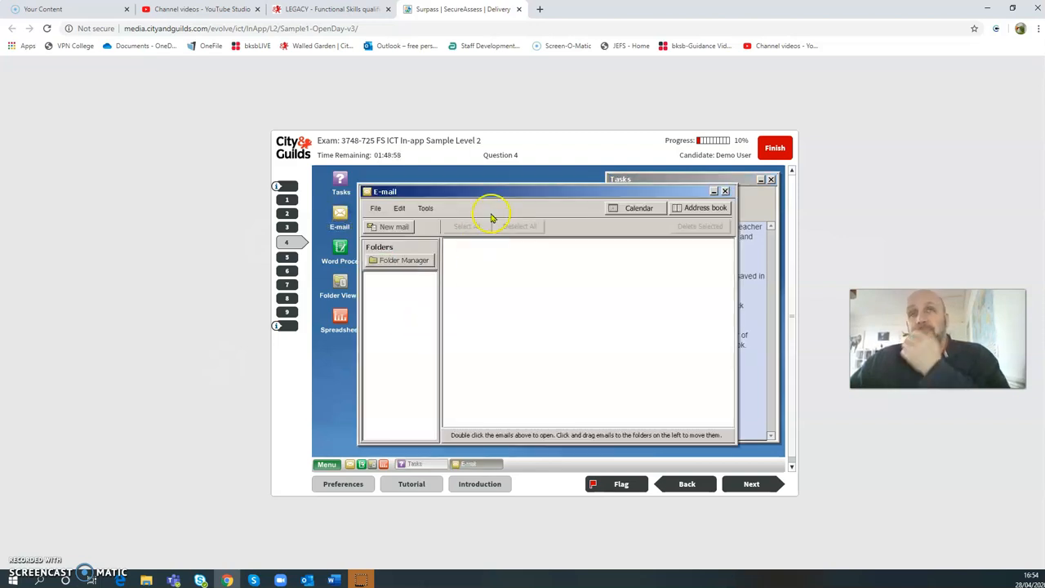
{"action": "left_click_drag", "start_coordinate": [514, 191], "coordinate": [522, 324]}
{"action": "left_click_drag", "start_coordinate": [512, 252], "coordinate": [397, 189]}
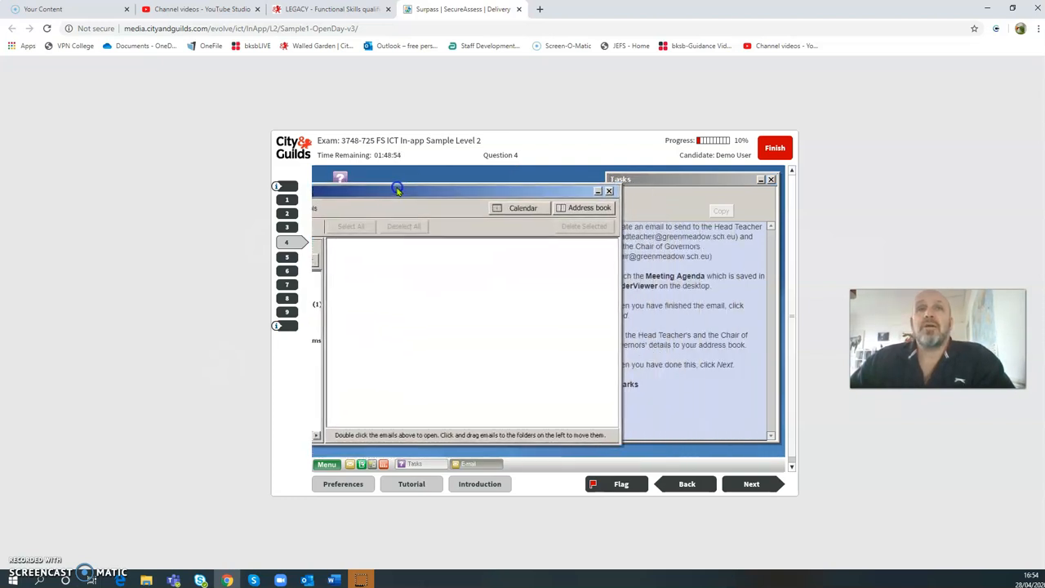
{"action": "left_click", "coordinate": [572, 208]}
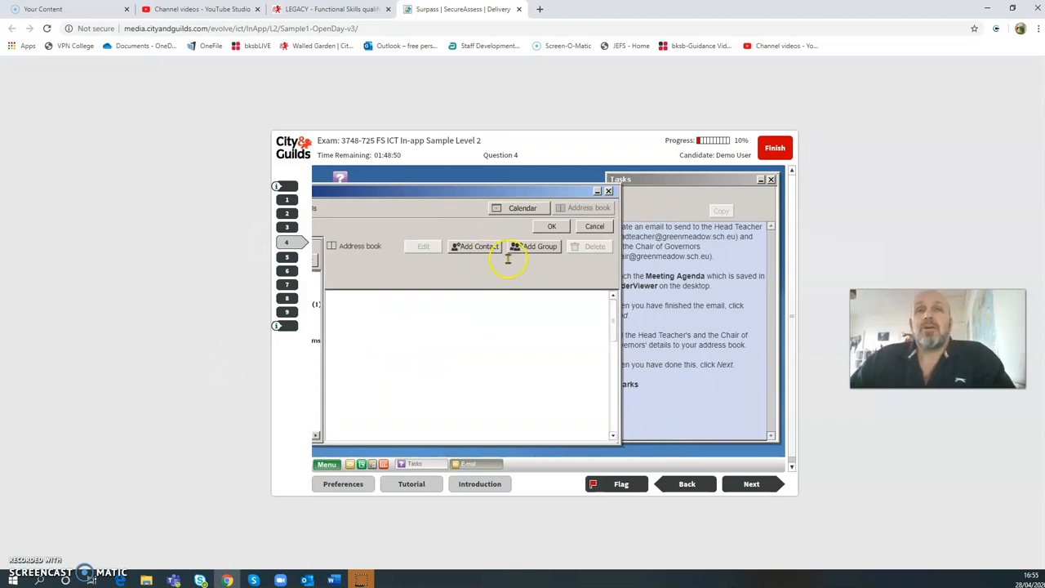
{"action": "left_click", "coordinate": [481, 248]}
{"action": "left_click", "coordinate": [415, 294]}
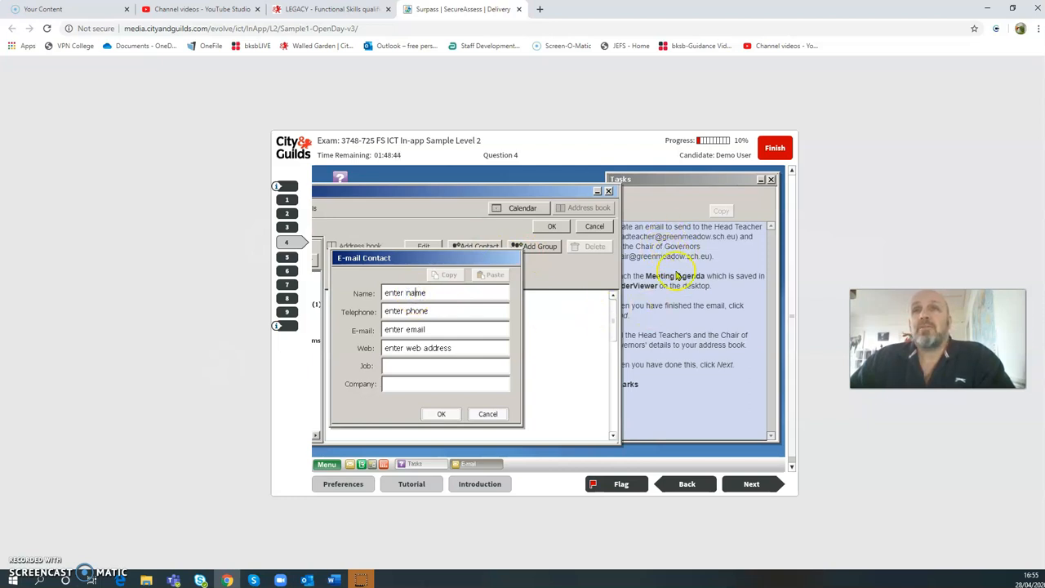
{"action": "type", "text": "Head Teac"}
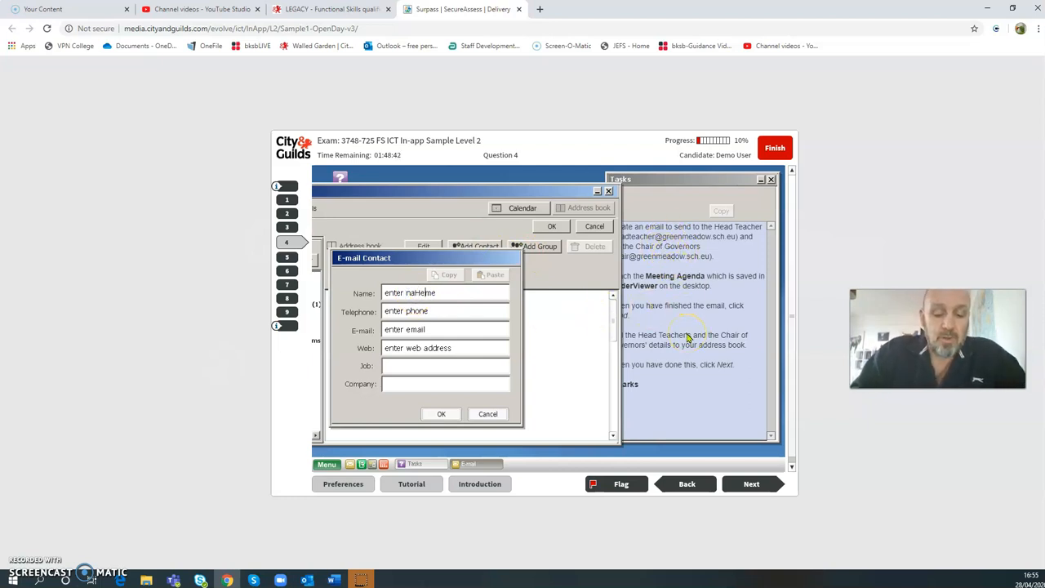
{"action": "type", "text": "her"}
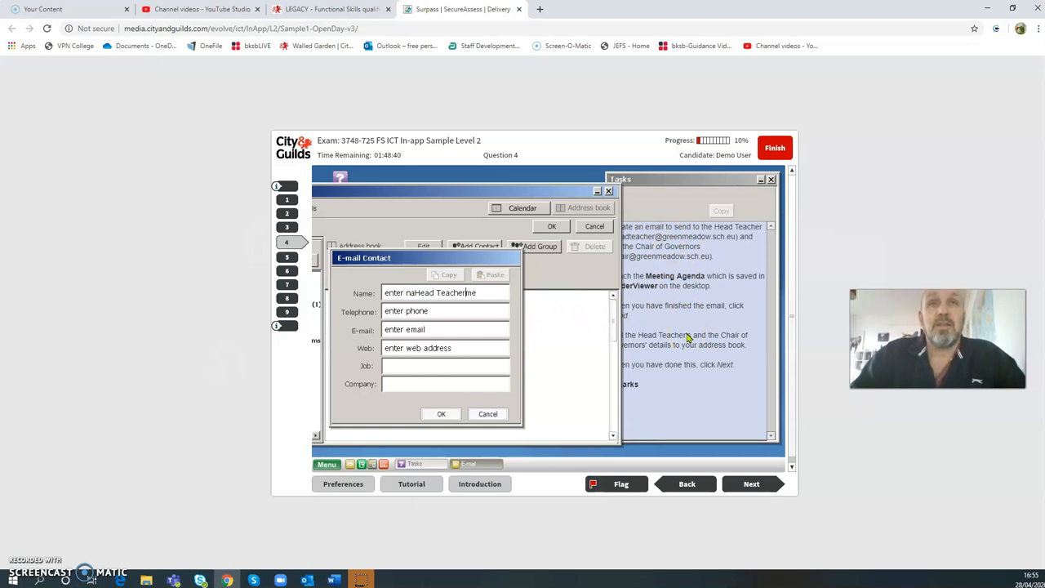
{"action": "left_click", "coordinate": [480, 294]}
{"action": "key", "text": "BackSpace"}
{"action": "key", "text": "BackSpace"}
{"action": "left_click", "coordinate": [405, 293]}
{"action": "key", "text": "BackSpace"}
{"action": "key", "text": "BackSpace"}
{"action": "key", "text": "BackSpace"}
{"action": "key", "text": "BackSpace"}
{"action": "key", "text": "BackSpace"}
{"action": "key", "text": "BackSpace"}
{"action": "key", "text": "BackSpace"}
{"action": "key", "text": "BackSpace"}
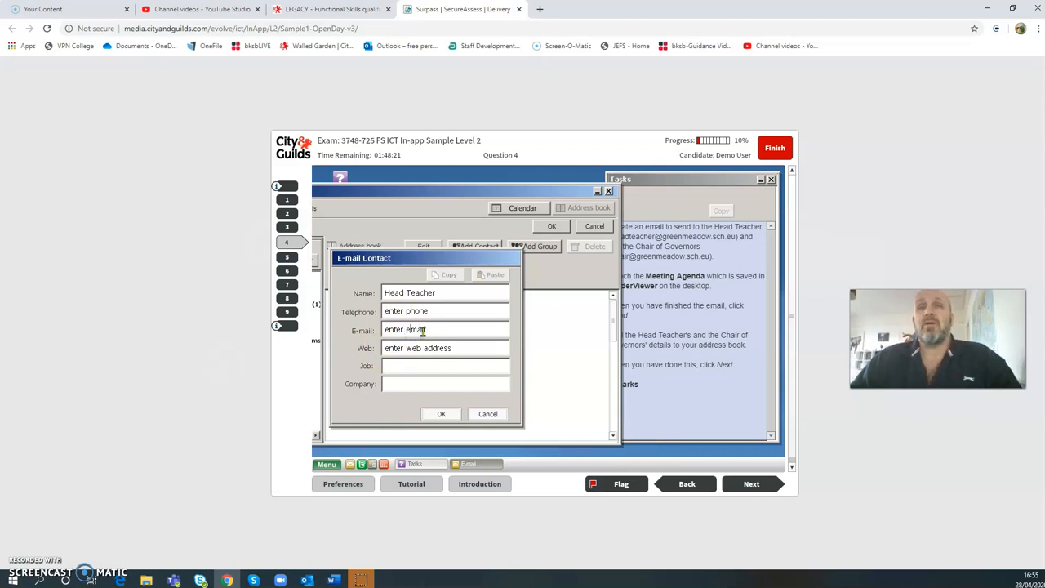
- Give the contact the Head Teacher's e-mail address, job Head Teacher and company Green Meadow School, then save
{"action": "left_click", "coordinate": [432, 331]}
{"action": "key", "text": "BackSpace"}
{"action": "key", "text": "BackSpace"}
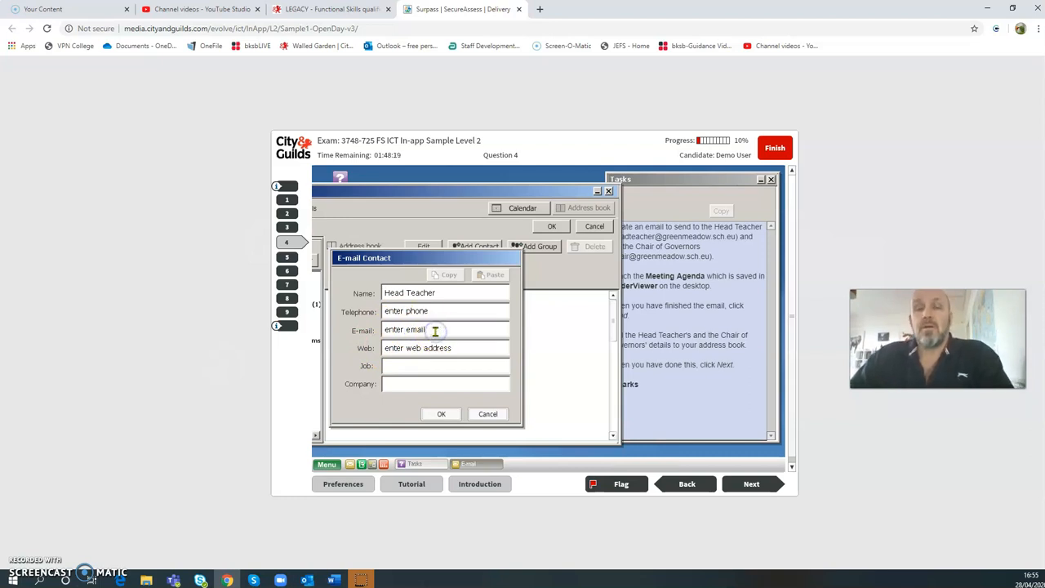
{"action": "key", "text": "BackSpace"}
{"action": "key", "text": "BackSpace"}
{"action": "key", "text": "BackSpace"}
{"action": "key", "text": "BackSpace"}
{"action": "key", "text": "BackSpace"}
{"action": "key", "text": "BackSpace"}
{"action": "key", "text": "BackSpace"}
{"action": "key", "text": "BackSpace"}
{"action": "key", "text": "BackSpace"}
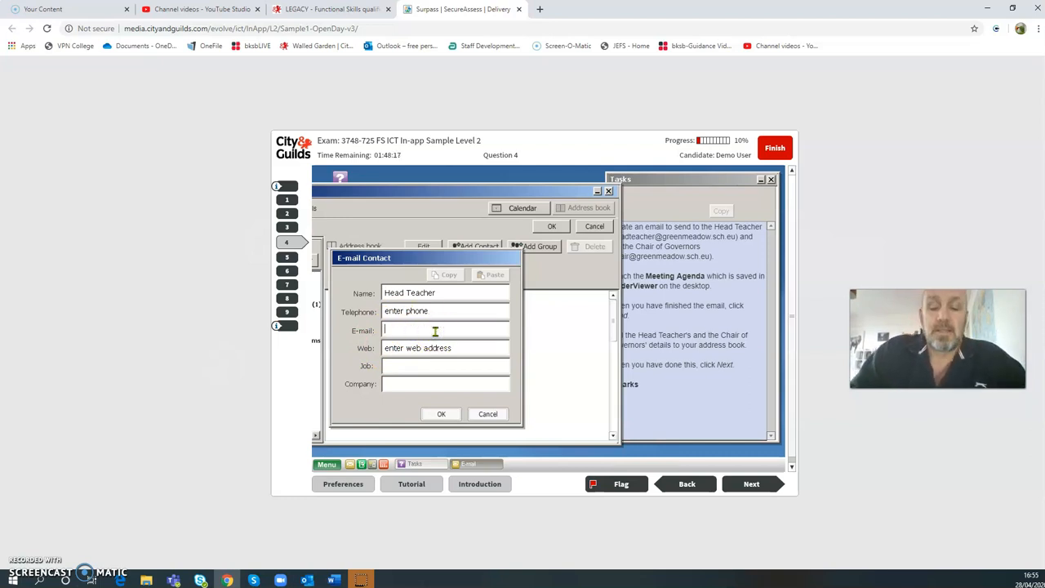
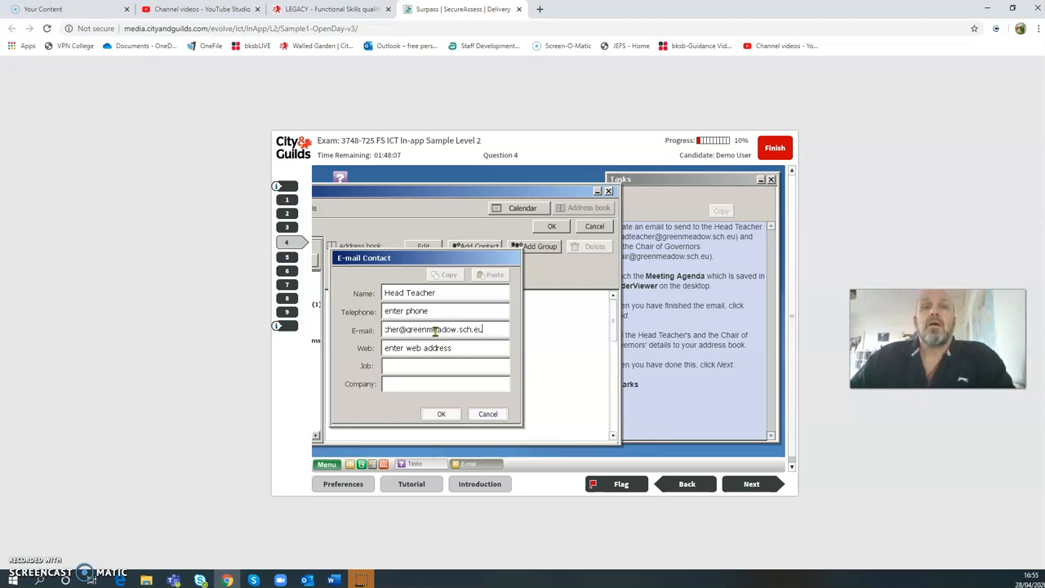
{"action": "left_click", "coordinate": [438, 365]}
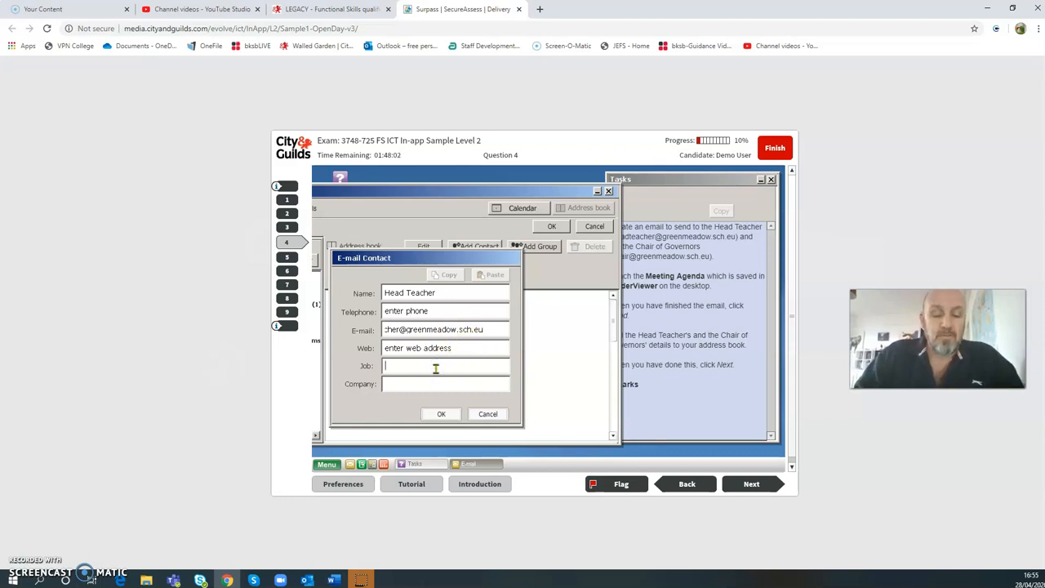
{"action": "type", "text": "H"}
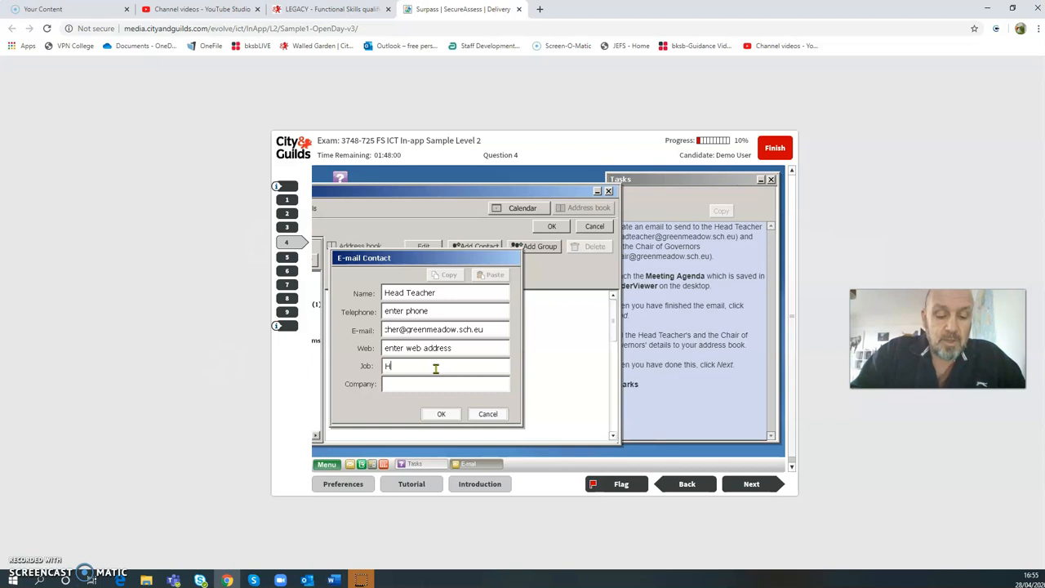
{"action": "type", "text": "ead Teacher"}
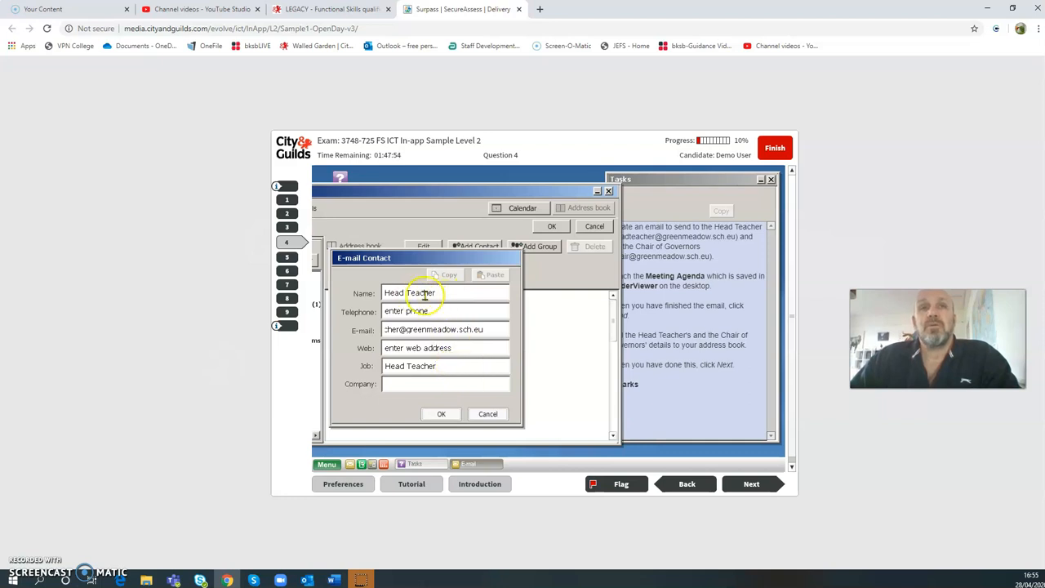
{"action": "left_click", "coordinate": [421, 385]}
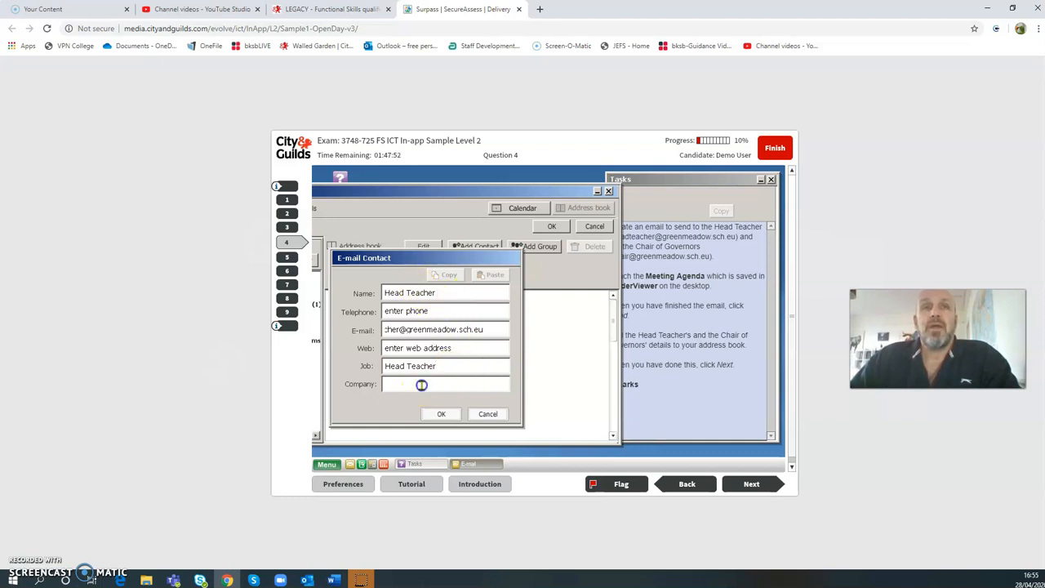
{"action": "type", "text": "Green Meadow School"}
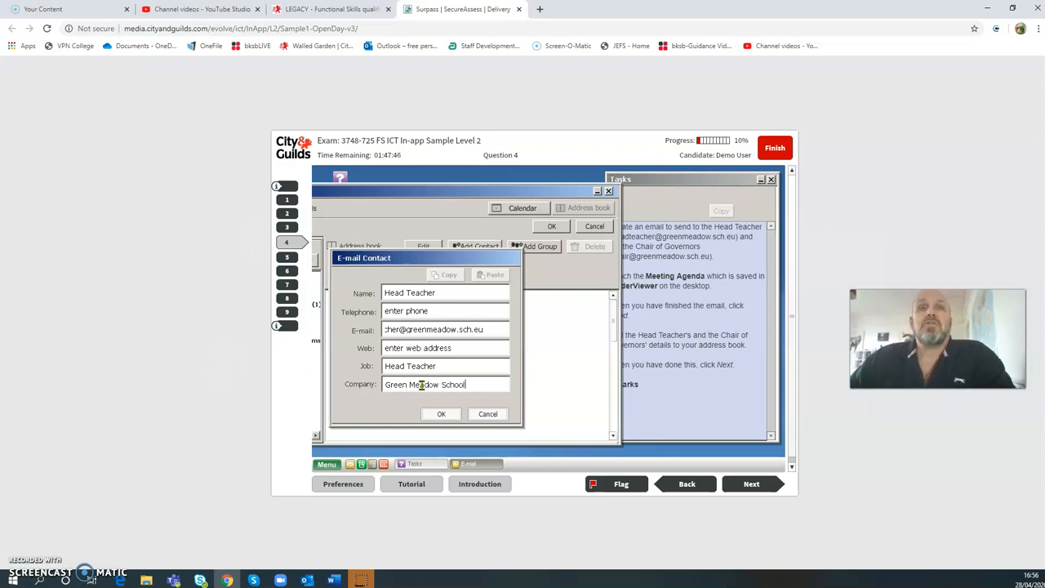
{"action": "left_click", "coordinate": [441, 414]}
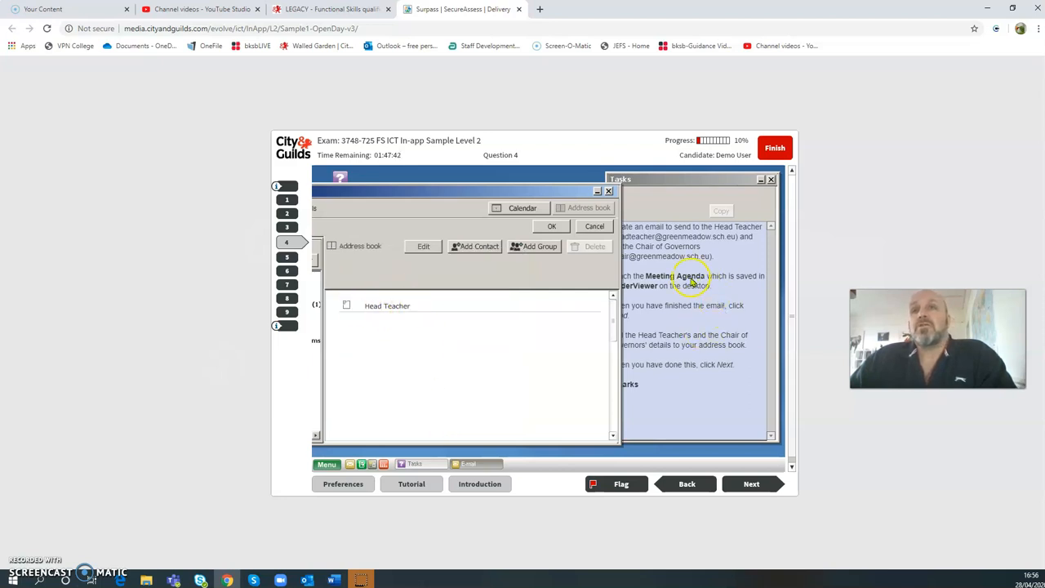
- Add a contact with the Chair of Governors' e-mail address, job Chair and company Green Meadow
{"action": "left_click", "coordinate": [477, 250]}
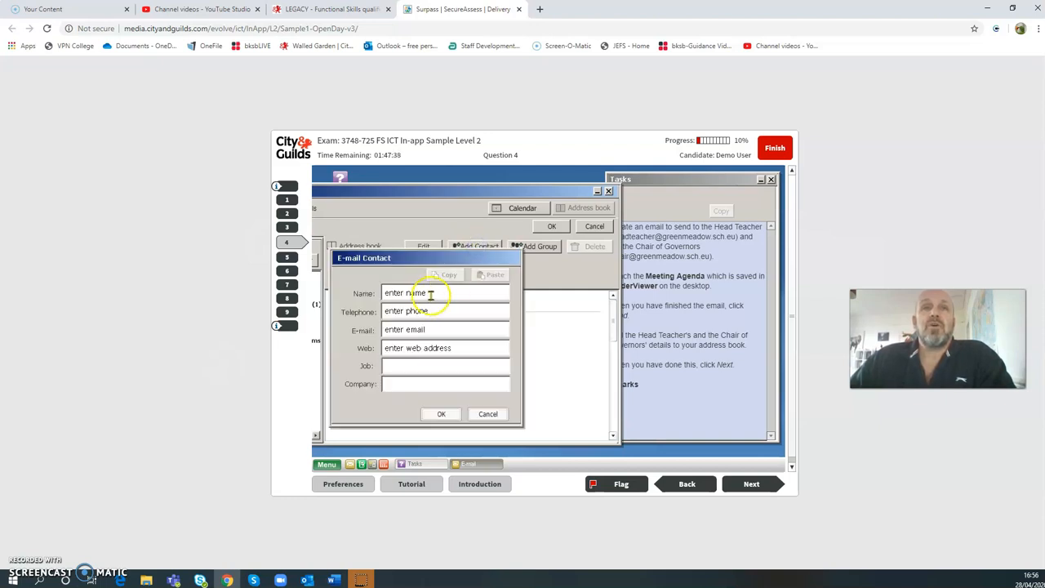
{"action": "left_click", "coordinate": [431, 294]}
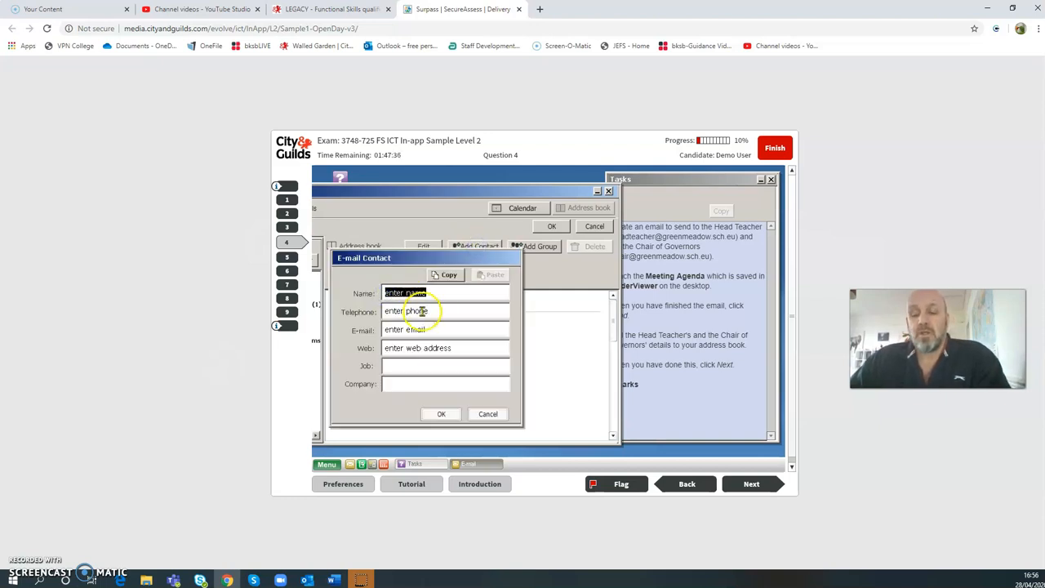
{"action": "key", "text": "Delete"}
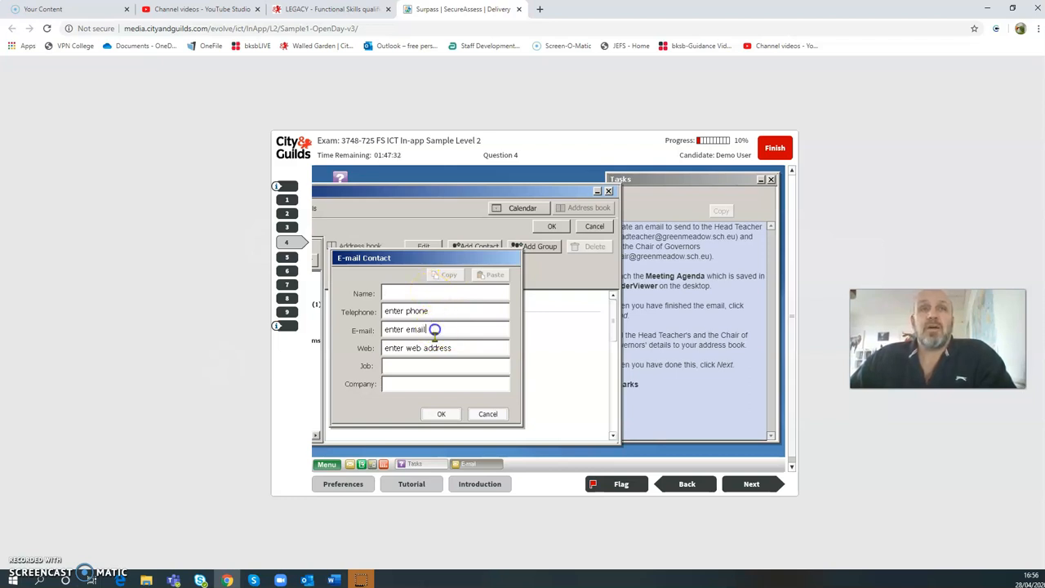
{"action": "key", "text": "BackSpace"}
{"action": "key", "text": "BackSpace"}
{"action": "key", "text": "BackSpace"}
{"action": "key", "text": "BackSpace"}
{"action": "key", "text": "BackSpace"}
{"action": "key", "text": "BackSpace"}
{"action": "key", "text": "BackSpace"}
{"action": "key", "text": "BackSpace"}
{"action": "key", "text": "BackSpace"}
{"action": "key", "text": "BackSpace"}
{"action": "key", "text": "BackSpace"}
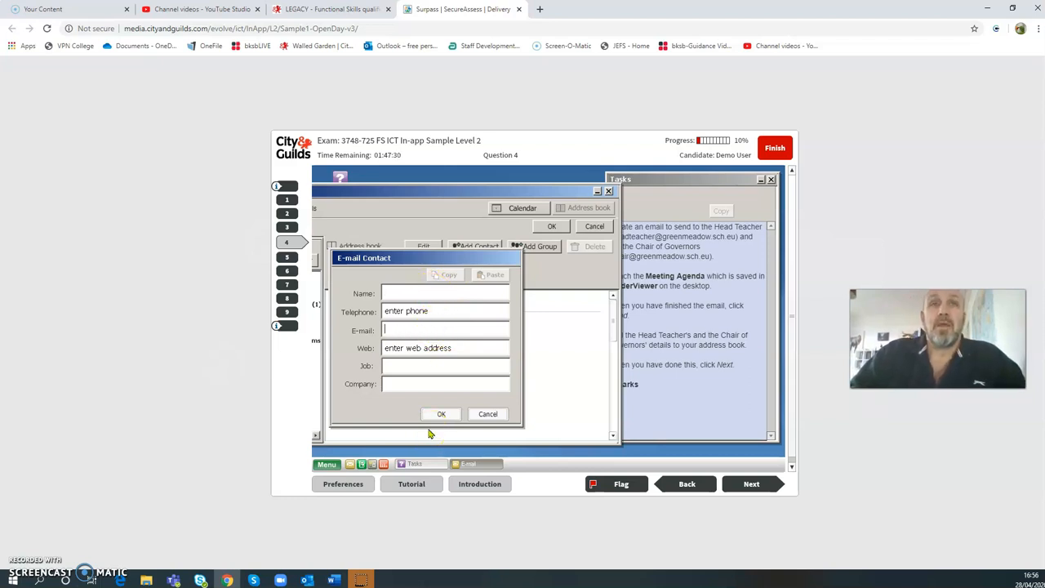
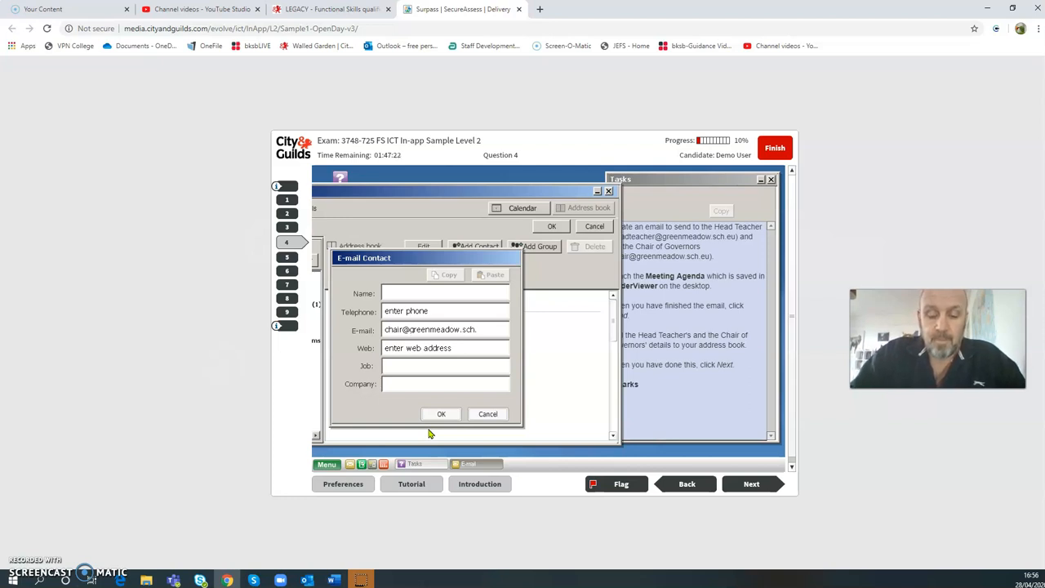
{"action": "left_click", "coordinate": [431, 367]}
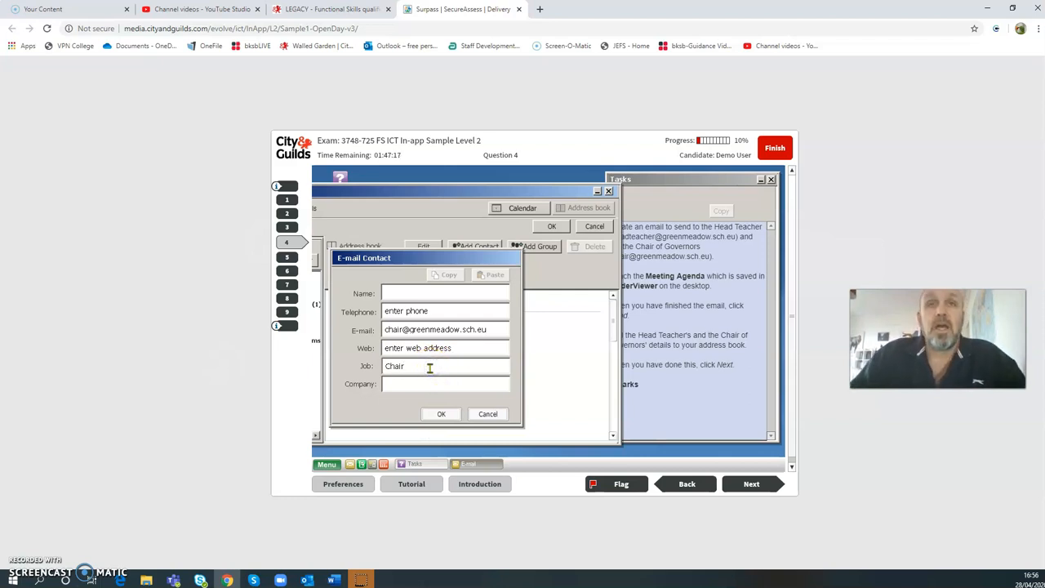
{"action": "left_click", "coordinate": [433, 384]}
{"action": "type", "text": "Green Meadow"}
{"action": "left_click", "coordinate": [419, 384]}
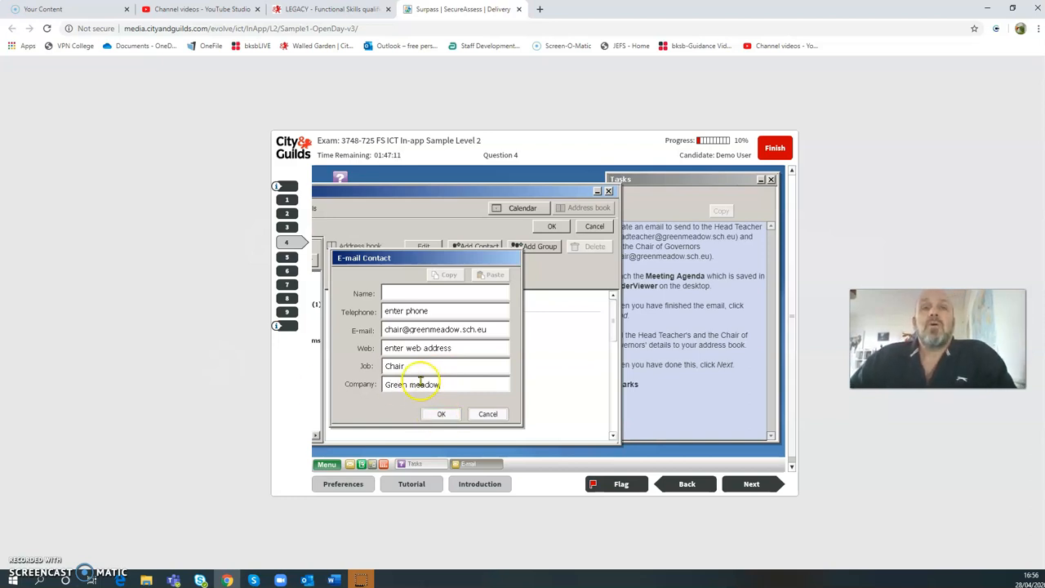
{"action": "key", "text": "BackSpace"}
{"action": "type", "text": "M"}
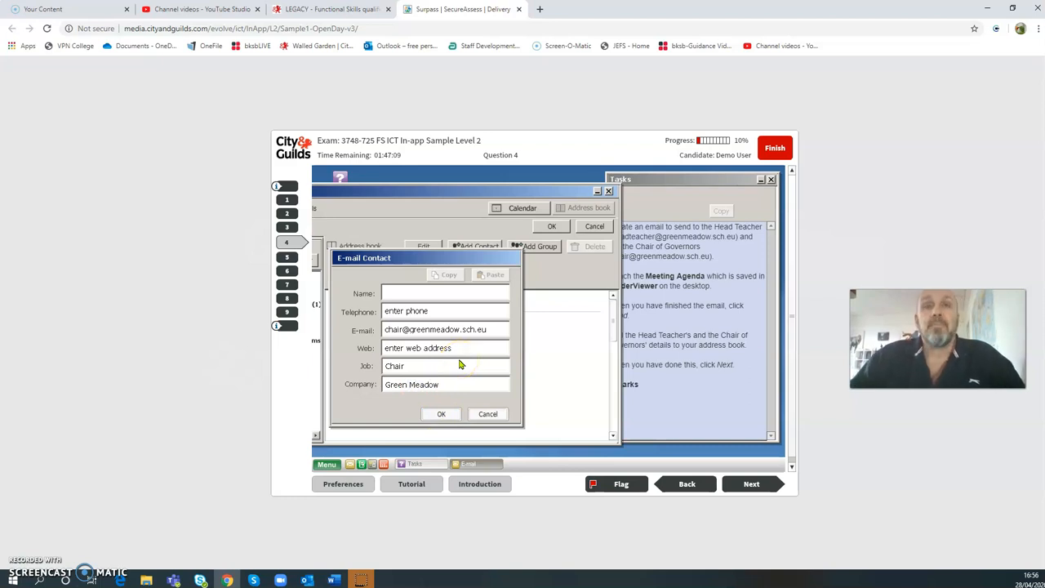
{"action": "left_click", "coordinate": [440, 414]}
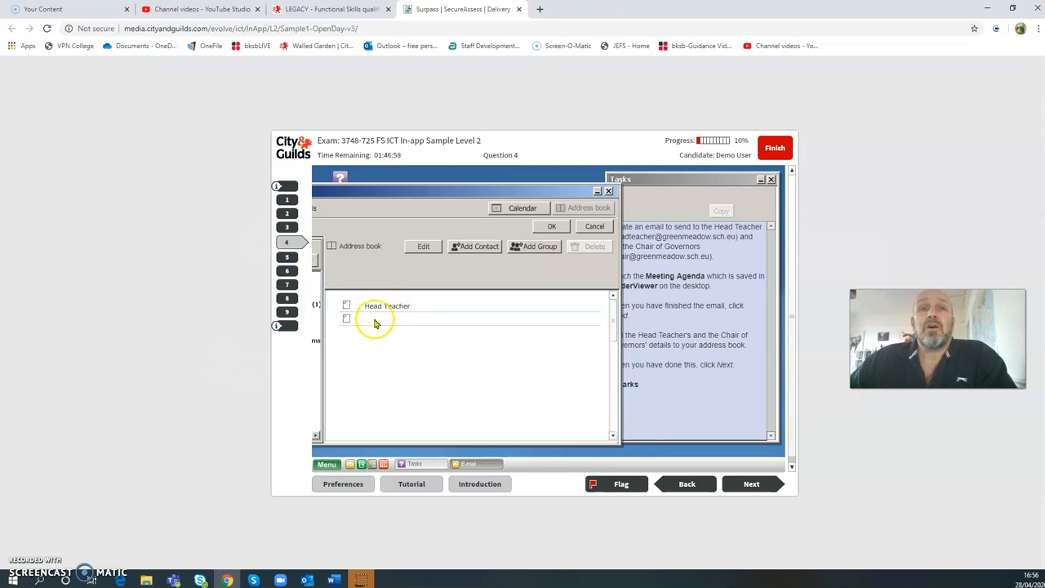
- Edit the unnamed contact to give it the name Chair and save
{"action": "left_click", "coordinate": [348, 321]}
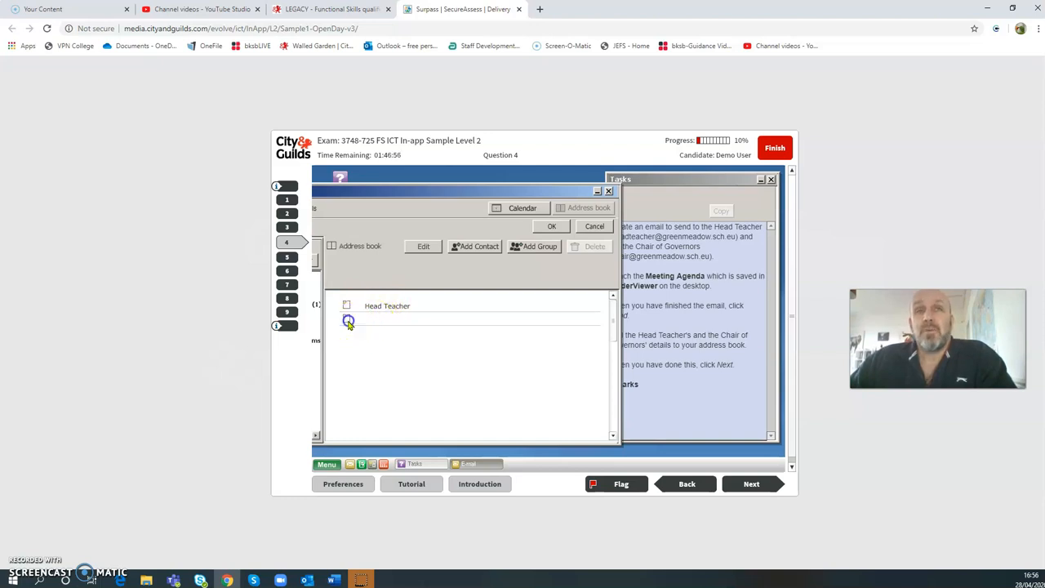
{"action": "left_click", "coordinate": [423, 246]}
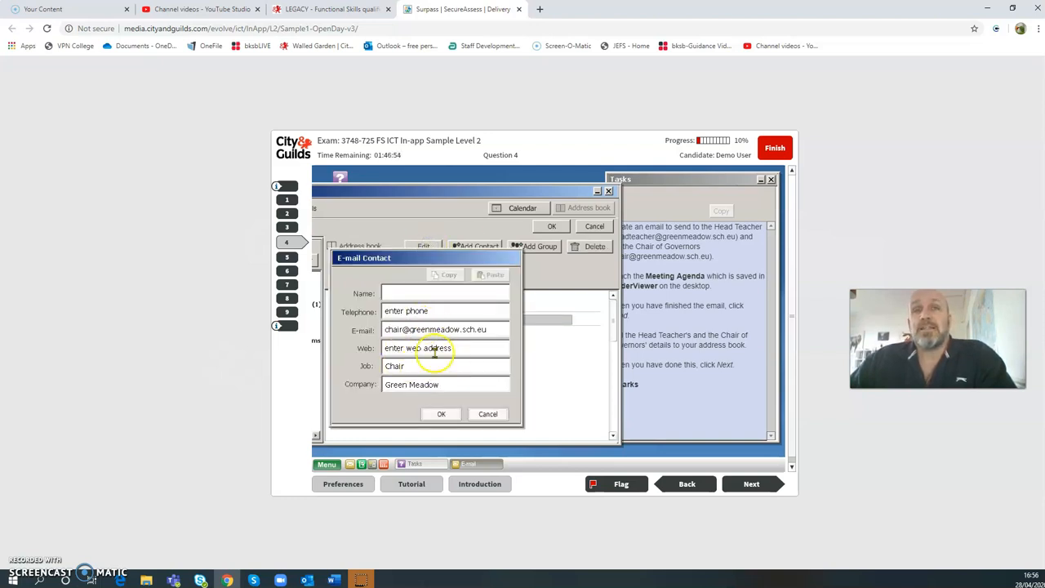
{"action": "left_click", "coordinate": [414, 292]}
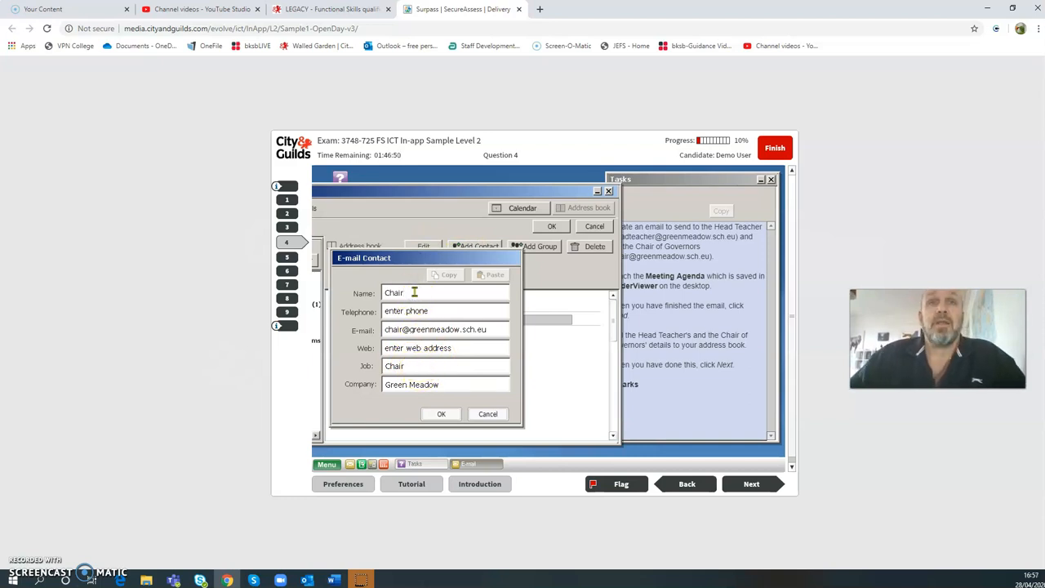
{"action": "left_click", "coordinate": [441, 414]}
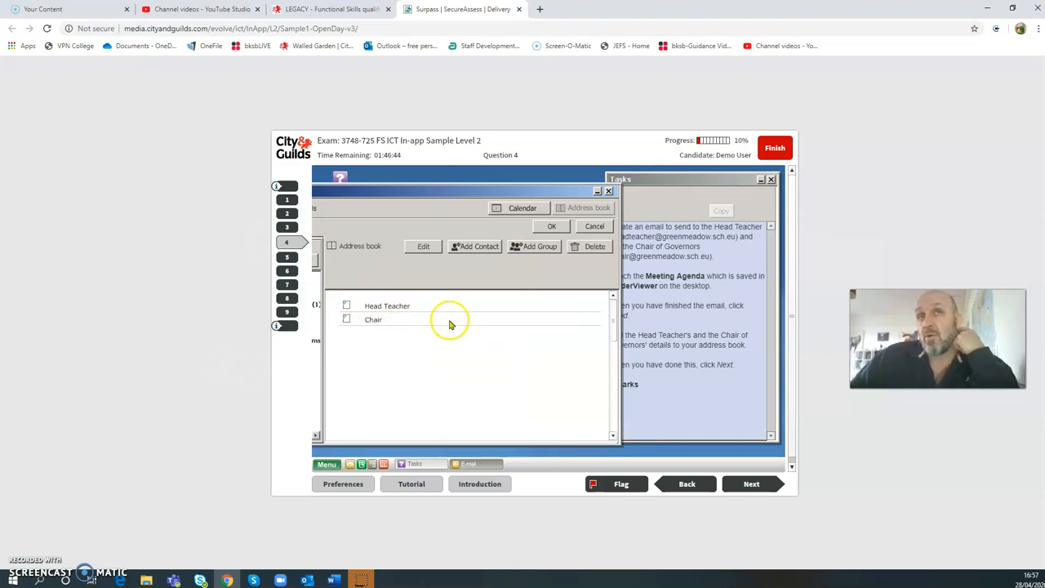
- Create group 'Green Meadow School' with Head Teacher and Chair as members
{"action": "left_click", "coordinate": [535, 247]}
{"action": "left_click", "coordinate": [418, 280]}
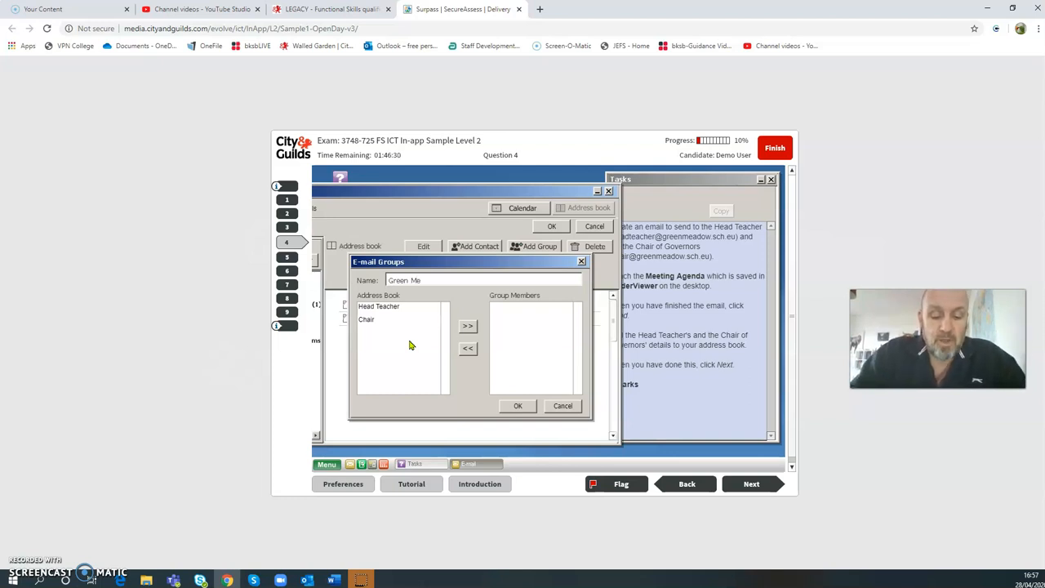
{"action": "type", "text": "w"}
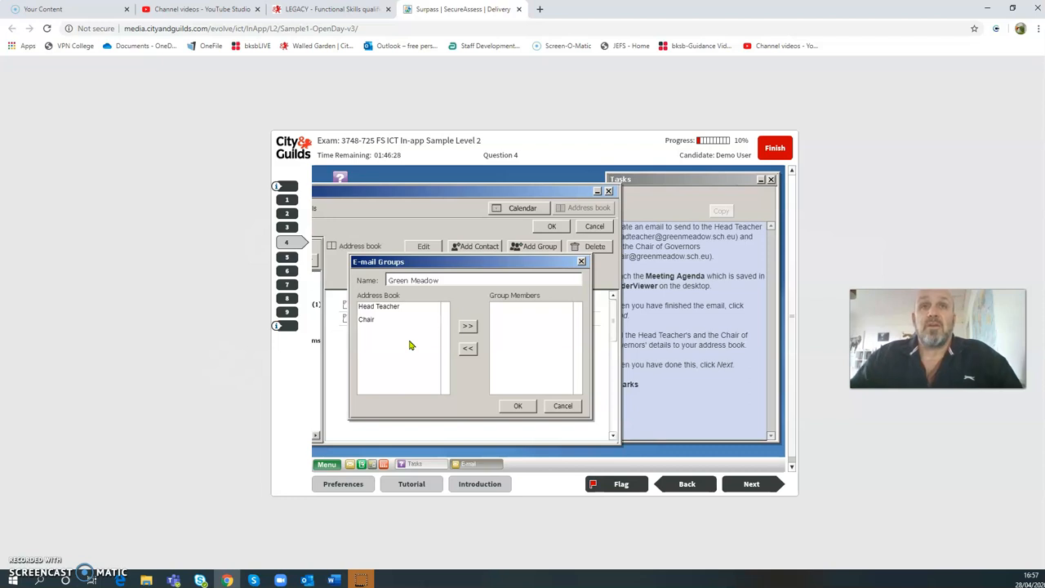
{"action": "type", "text": " School"}
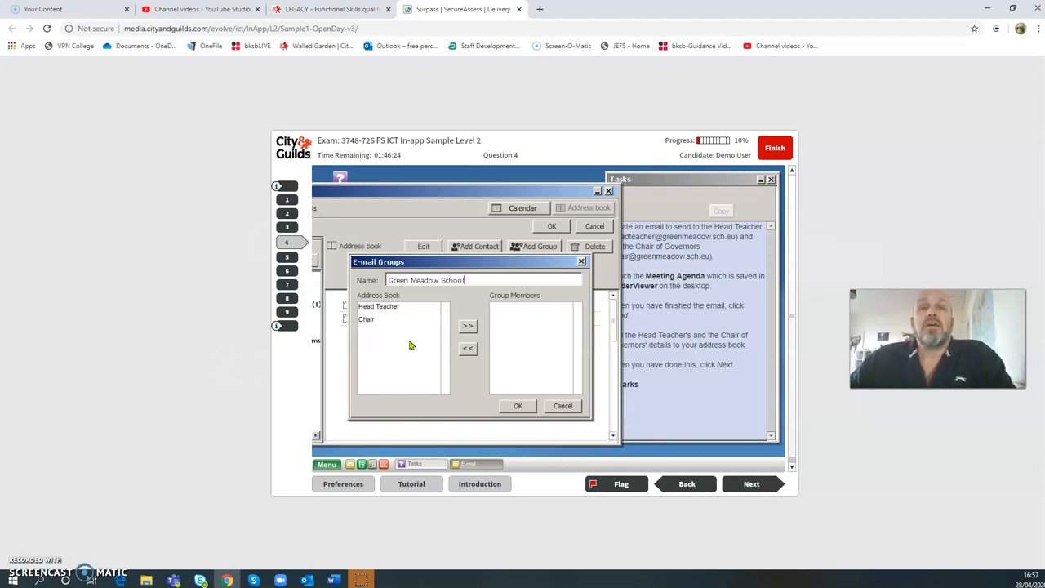
{"action": "left_click", "coordinate": [388, 309]}
{"action": "left_click", "coordinate": [388, 309]}
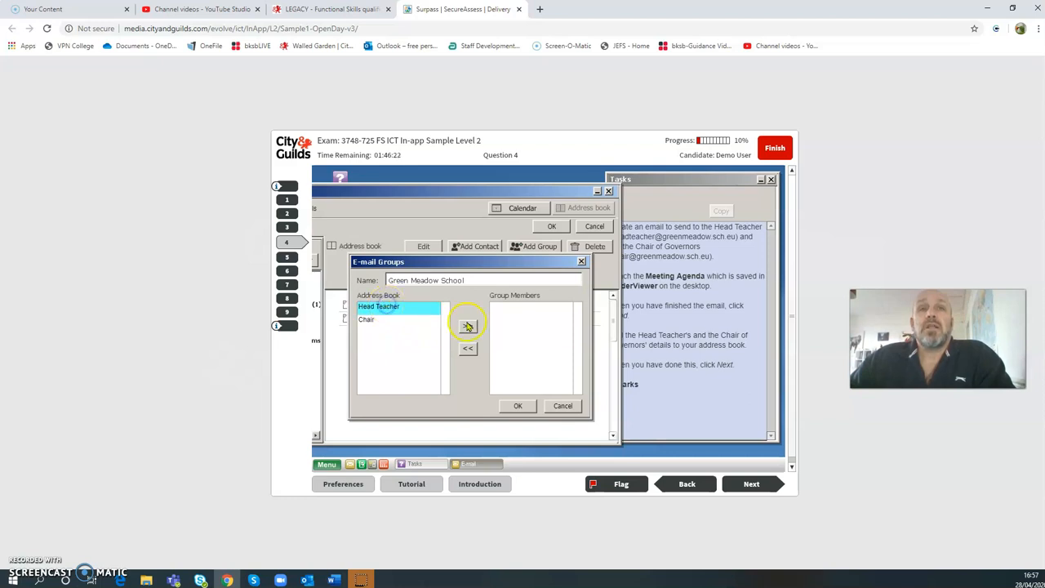
{"action": "left_click", "coordinate": [468, 326]}
{"action": "left_click", "coordinate": [366, 307]}
{"action": "left_click", "coordinate": [468, 326]}
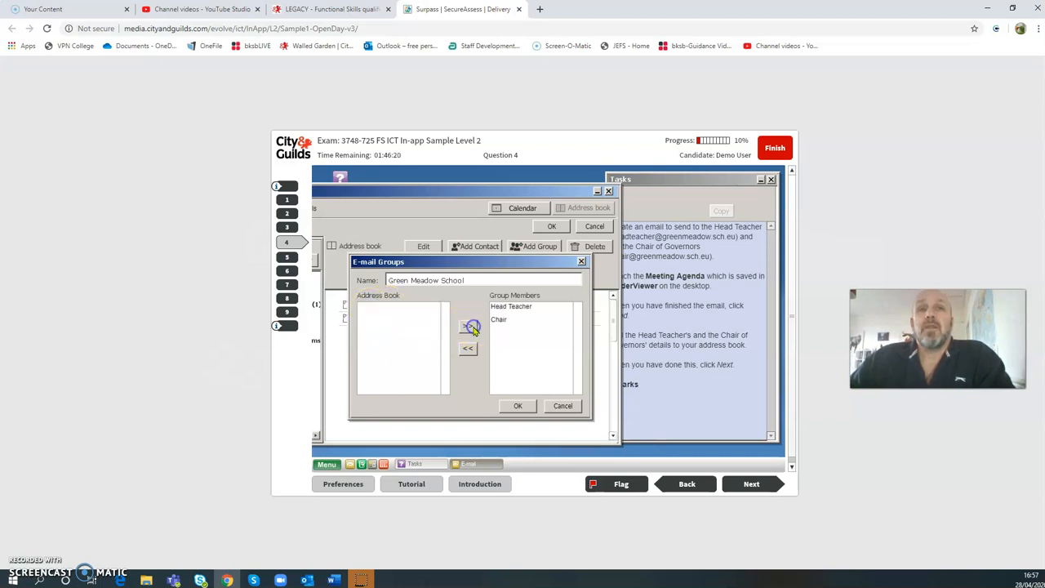
{"action": "left_click", "coordinate": [520, 406]}
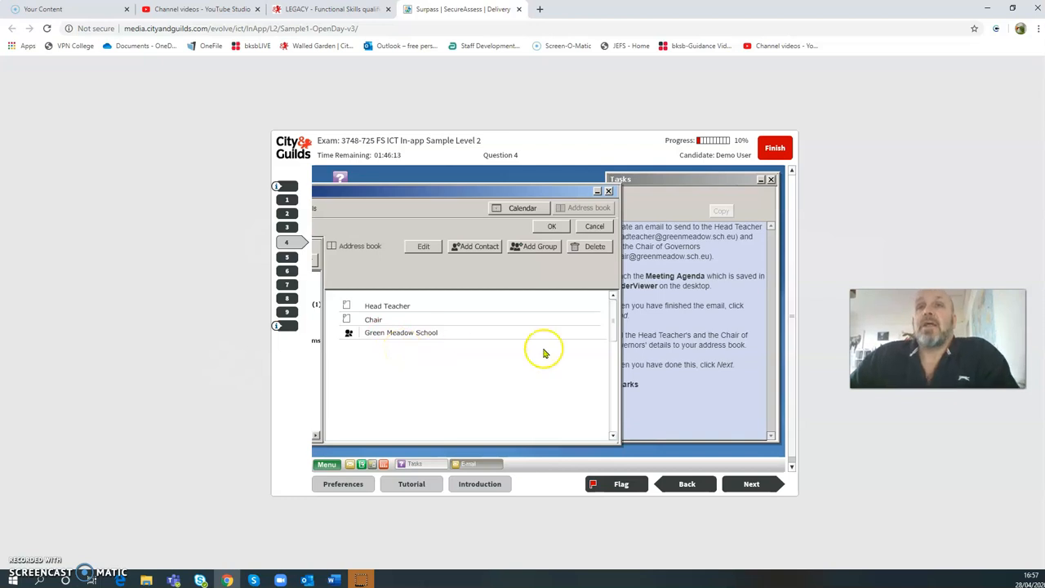
- Verify the Green Meadow School group lists both contacts, then close the address book
{"action": "left_click_drag", "start_coordinate": [521, 194], "coordinate": [599, 179]}
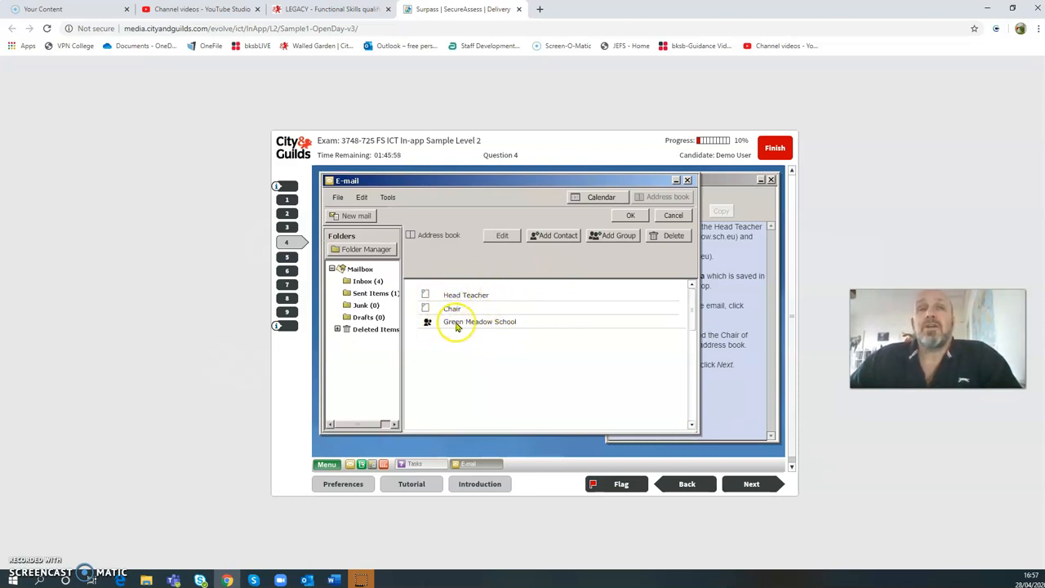
{"action": "left_click", "coordinate": [456, 326]}
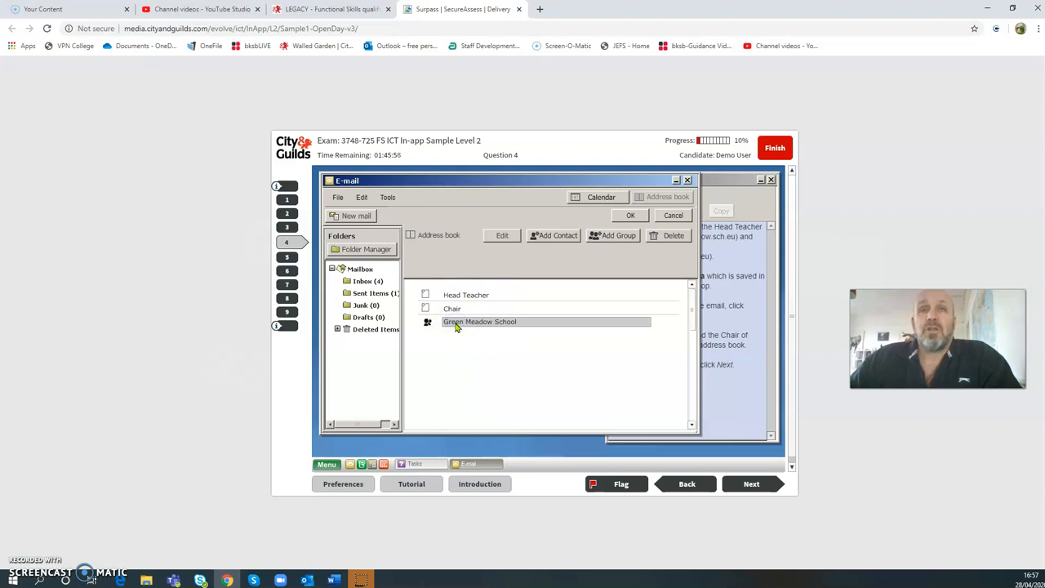
{"action": "left_click", "coordinate": [503, 236]}
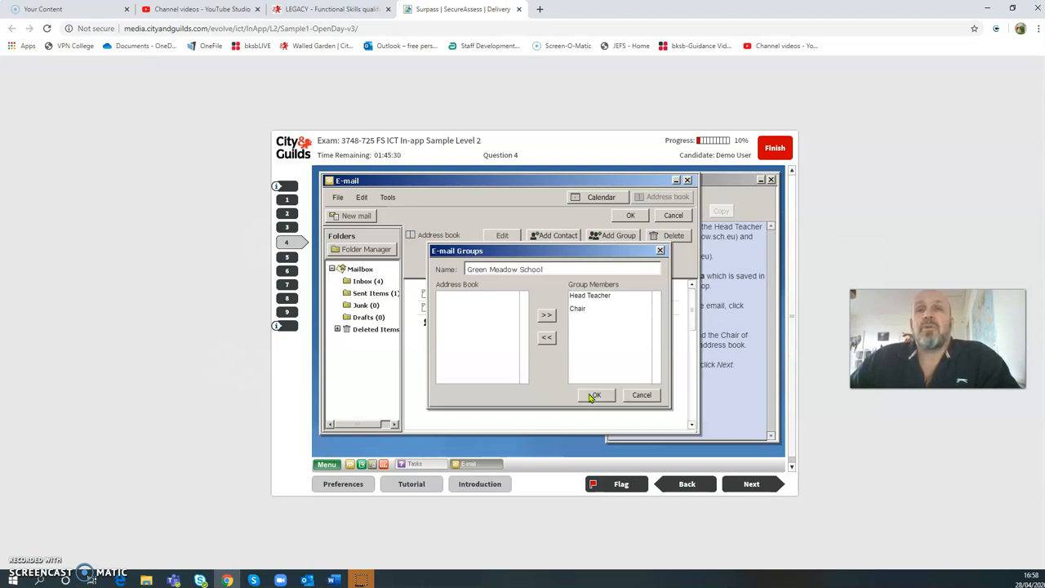
{"action": "left_click", "coordinate": [591, 396]}
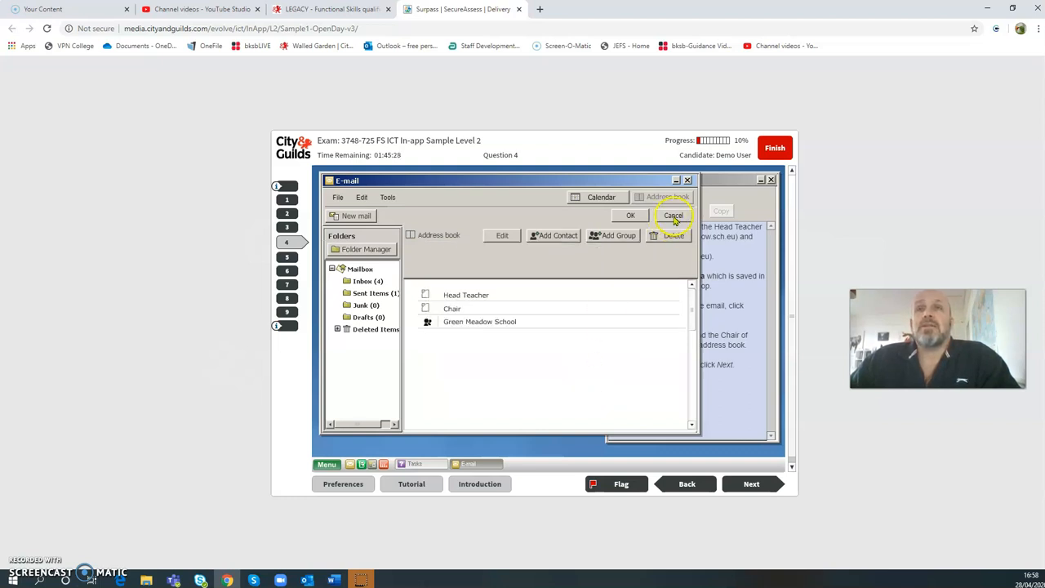
{"action": "left_click", "coordinate": [636, 215]}
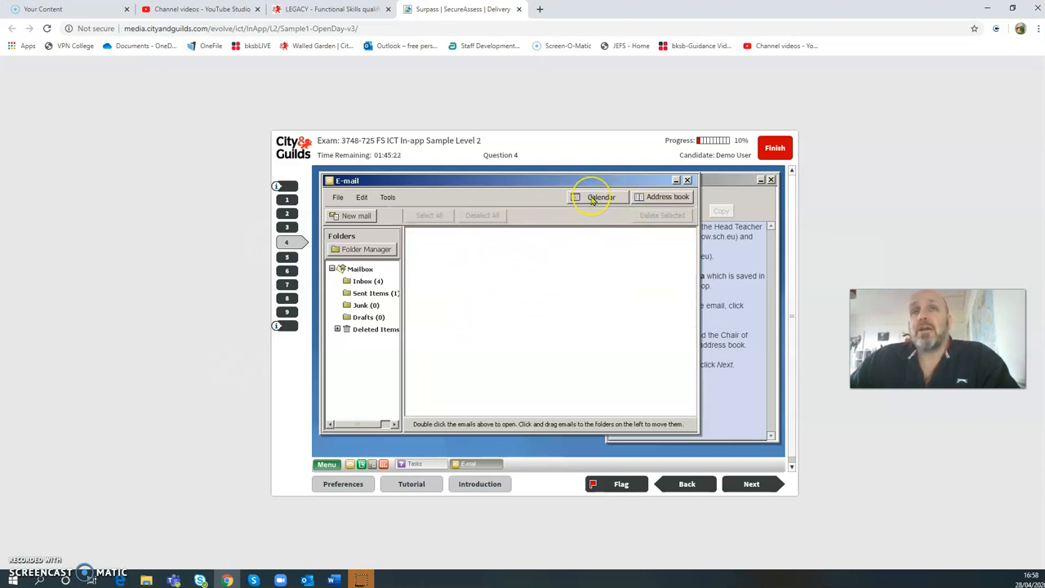
- Open the calendar and start a new Appointment / Event
{"action": "left_click", "coordinate": [591, 200]}
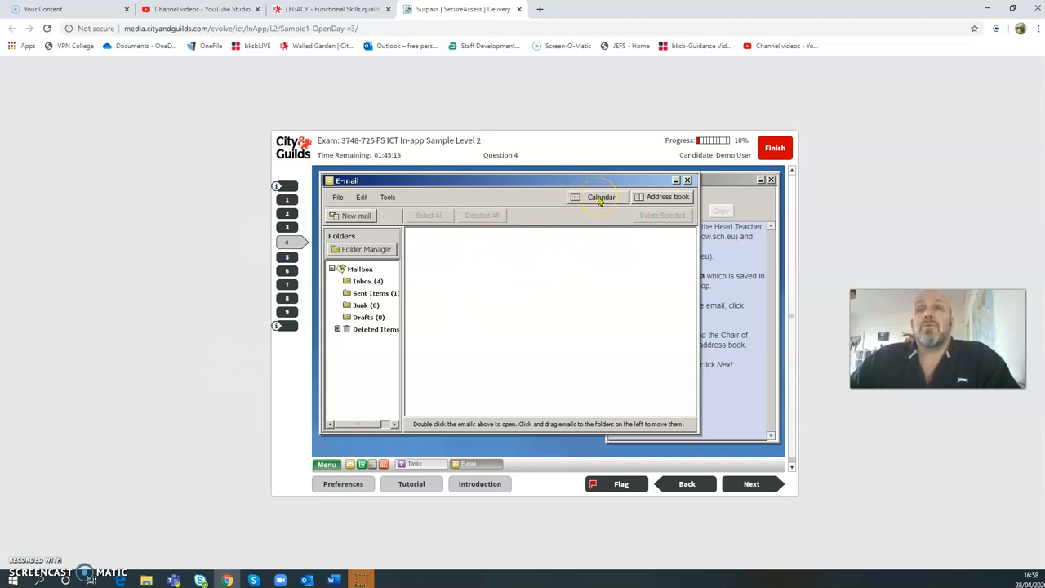
{"action": "left_click", "coordinate": [599, 199]}
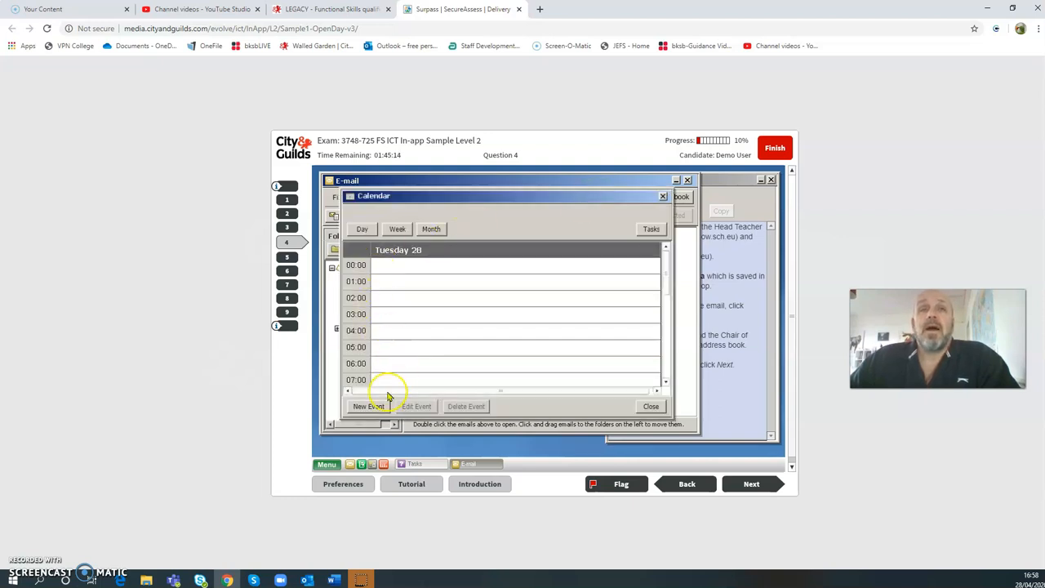
{"action": "left_click", "coordinate": [366, 407]}
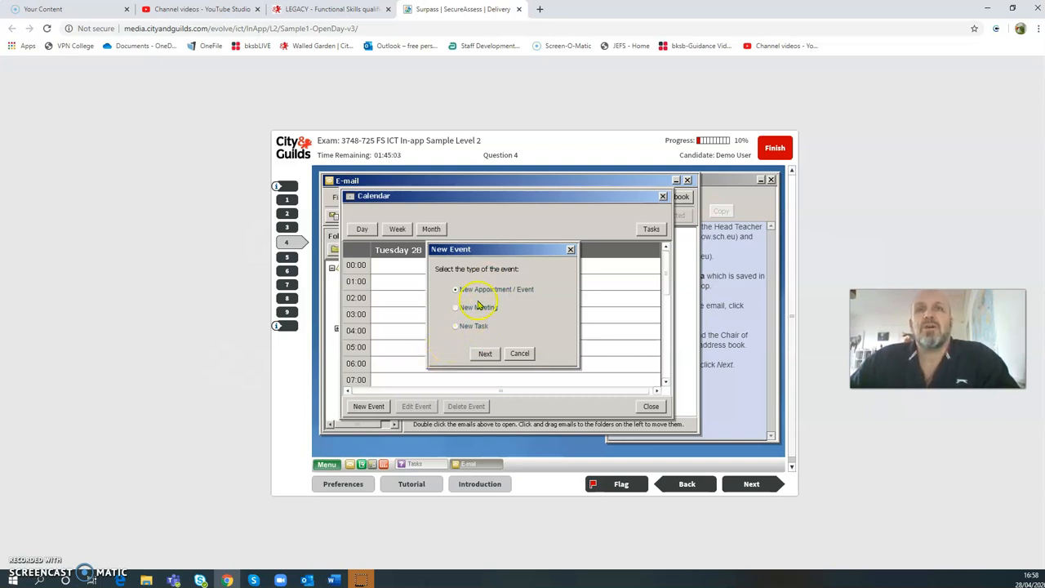
{"action": "left_click", "coordinate": [484, 354]}
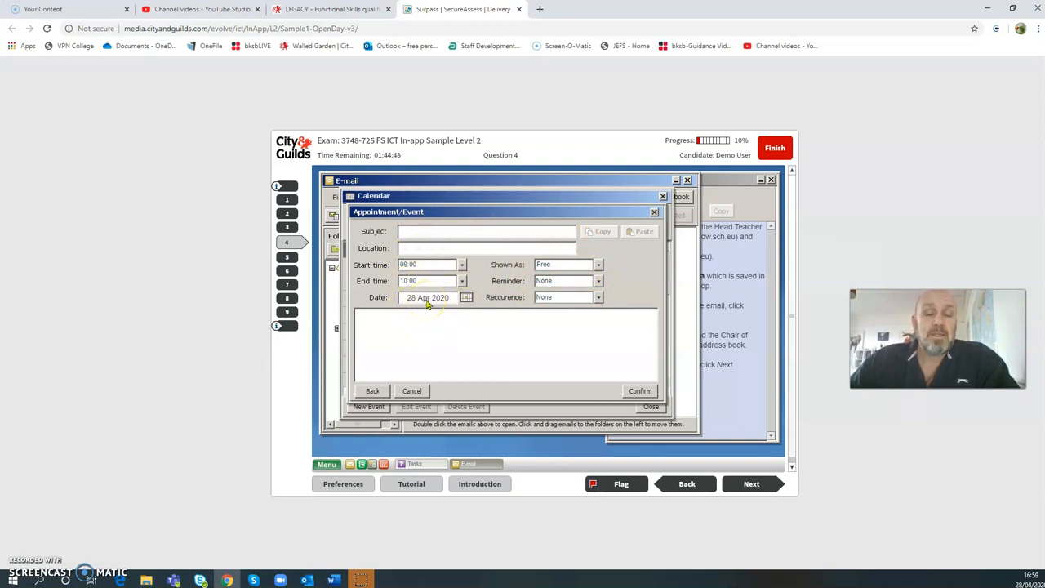
- Enter the subject 'Meeting Agenda' and location 'Bedford College'
{"action": "left_click", "coordinate": [424, 232]}
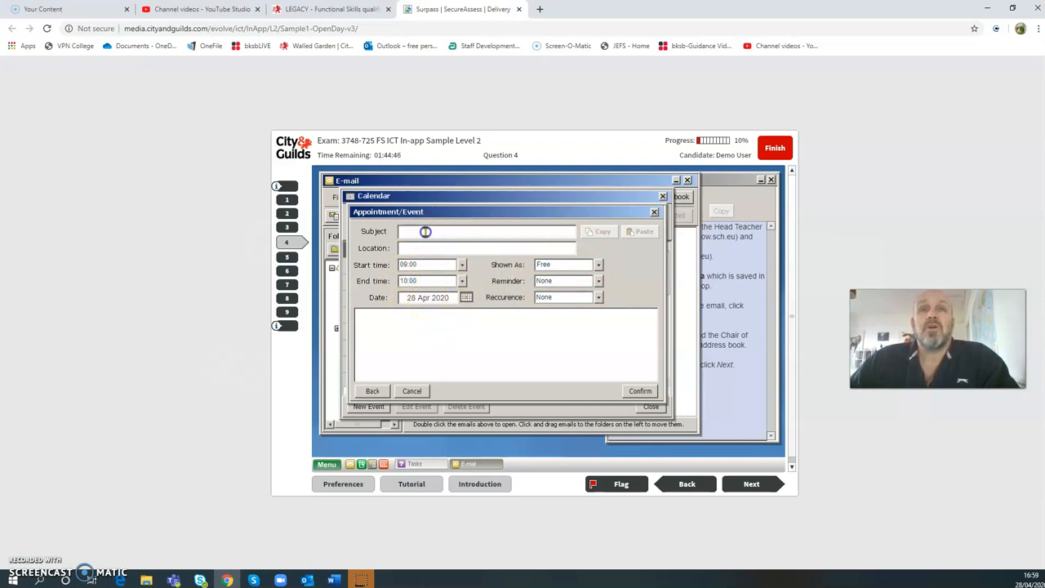
{"action": "type", "text": "Meeting Agenda"}
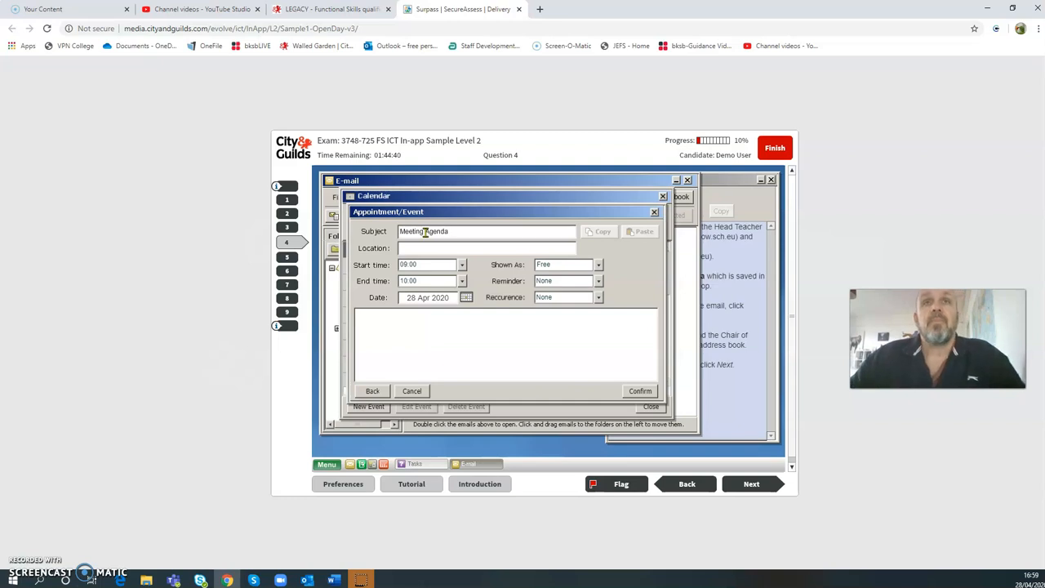
{"action": "left_click", "coordinate": [419, 249]}
{"action": "type", "text": "Bedford College"}
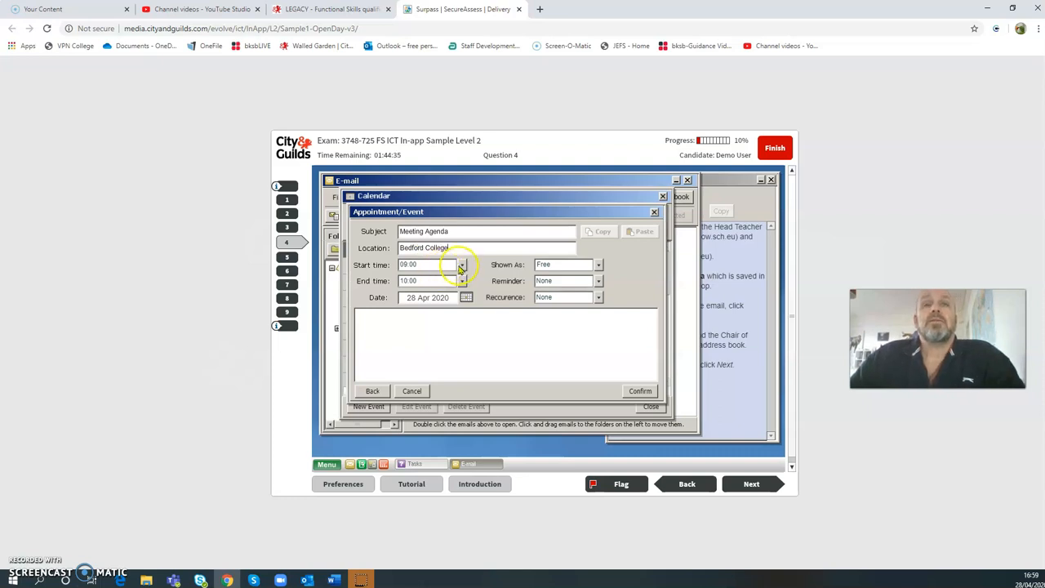
- Set the time to 13:00–14:00, add the note 'Bring your lunch', and confirm
{"action": "left_click", "coordinate": [462, 264]}
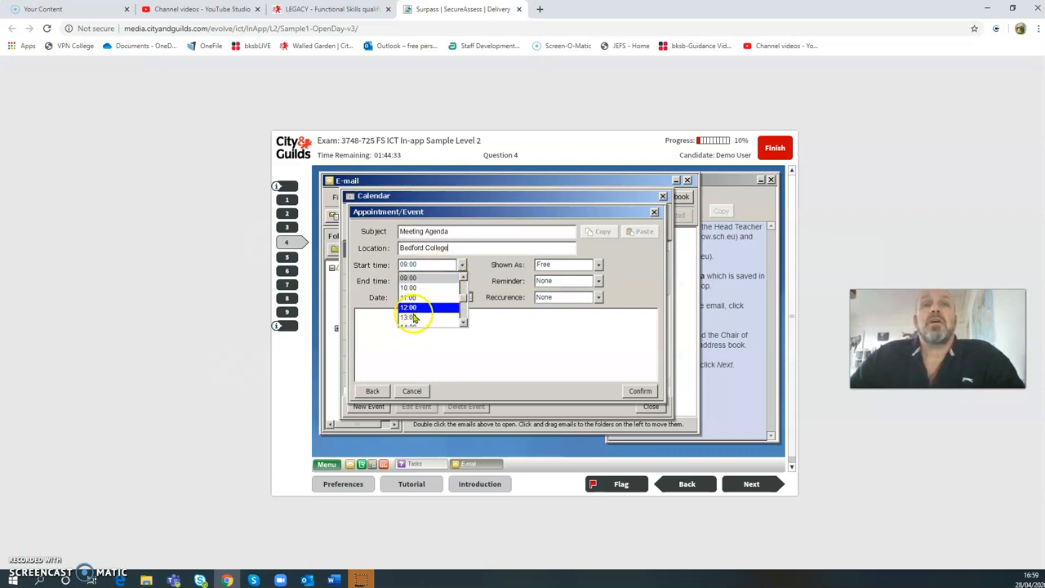
{"action": "left_click", "coordinate": [408, 317]}
{"action": "left_click", "coordinate": [462, 281]}
{"action": "left_click", "coordinate": [409, 332]}
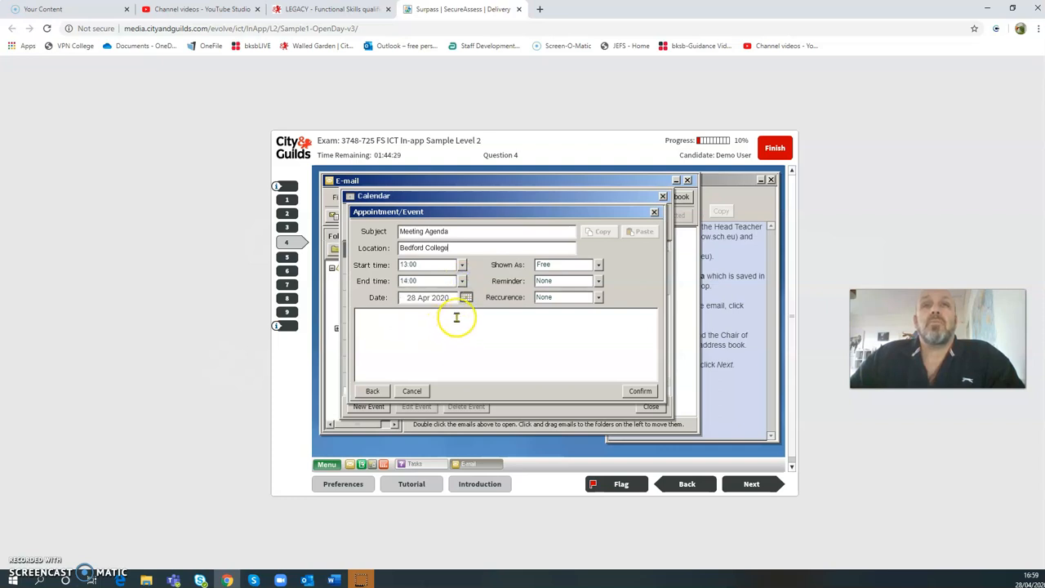
{"action": "left_click", "coordinate": [405, 319]}
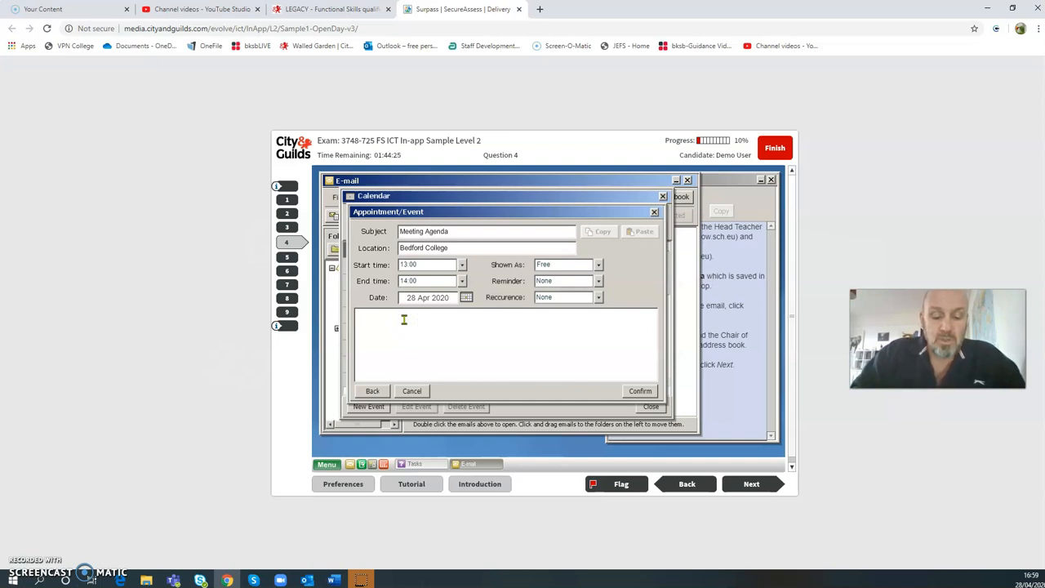
{"action": "type", "text": "Bring your lunch"}
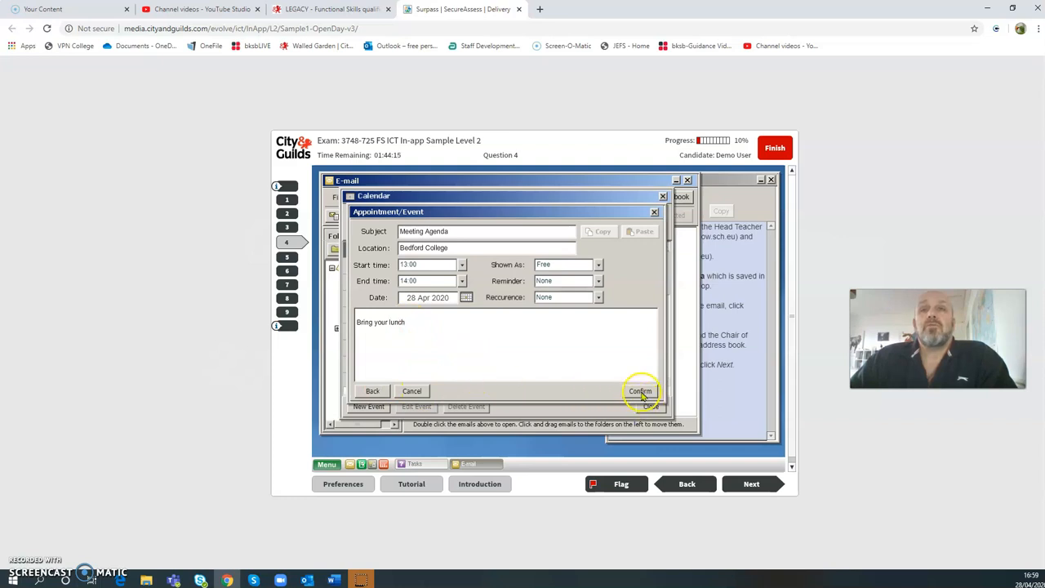
{"action": "left_click", "coordinate": [641, 393]}
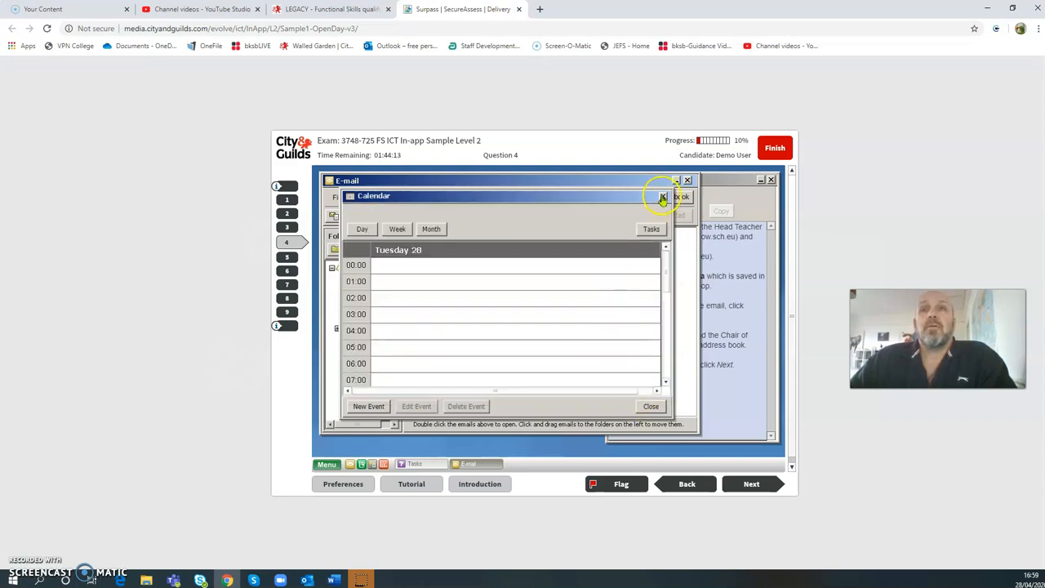
- Reopen the calendar and scroll to 13:00 to confirm the Meeting Agenda event
{"action": "left_click", "coordinate": [663, 197]}
{"action": "left_click", "coordinate": [687, 180]}
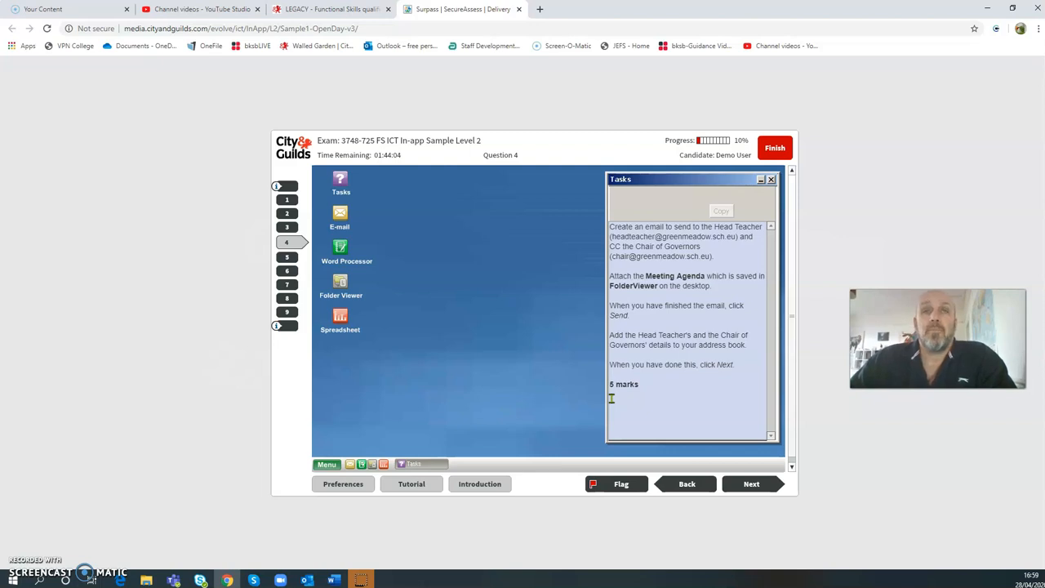
{"action": "left_click", "coordinate": [340, 214]}
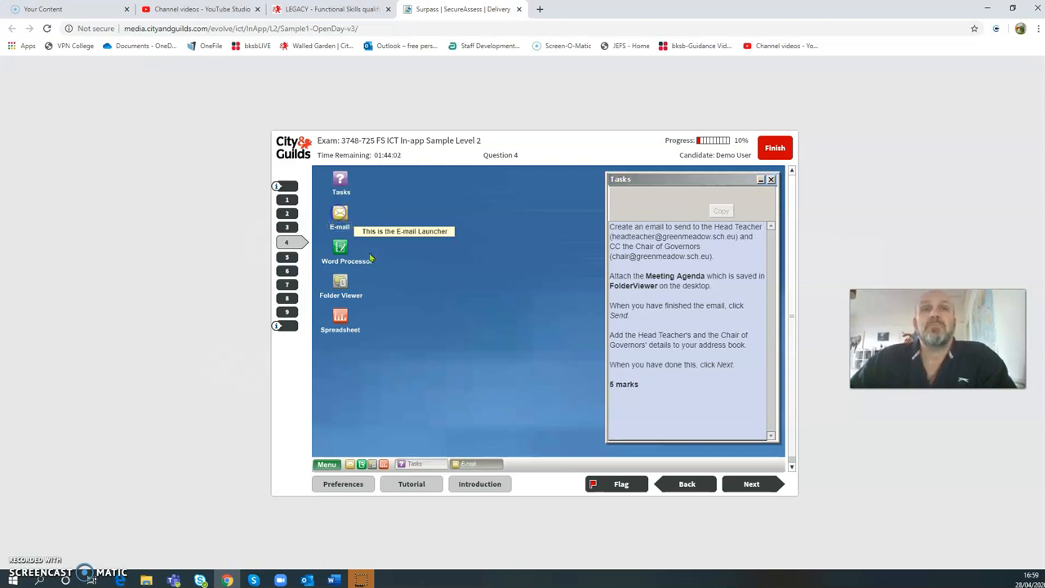
{"action": "left_click", "coordinate": [640, 209]}
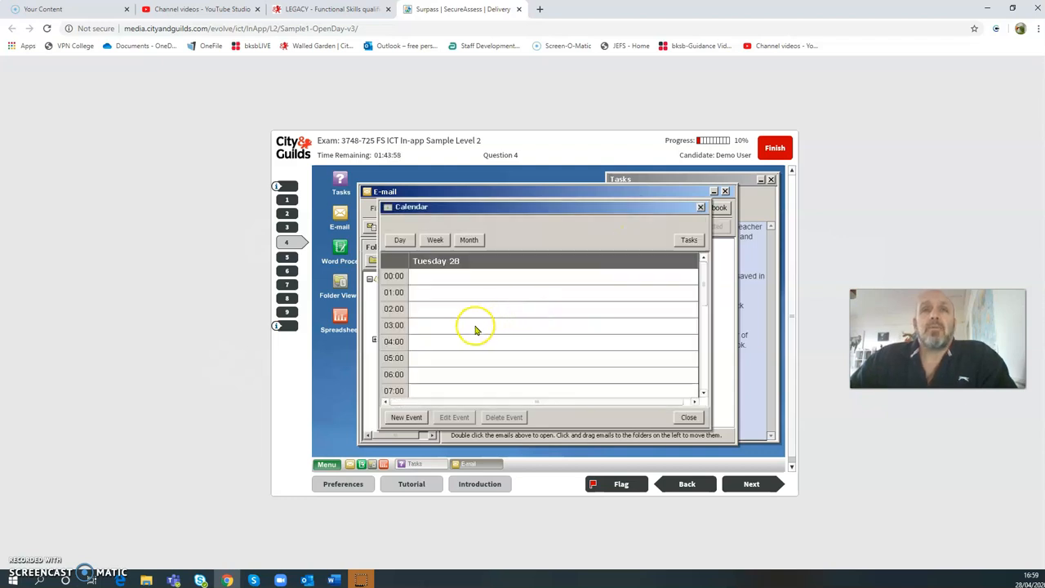
{"action": "scroll", "coordinate": [477, 329], "scroll_direction": "down", "scroll_amount": 5}
{"action": "scroll", "coordinate": [476, 337], "scroll_direction": "down", "scroll_amount": 5}
{"action": "scroll", "coordinate": [476, 340], "scroll_direction": "down", "scroll_amount": 1}
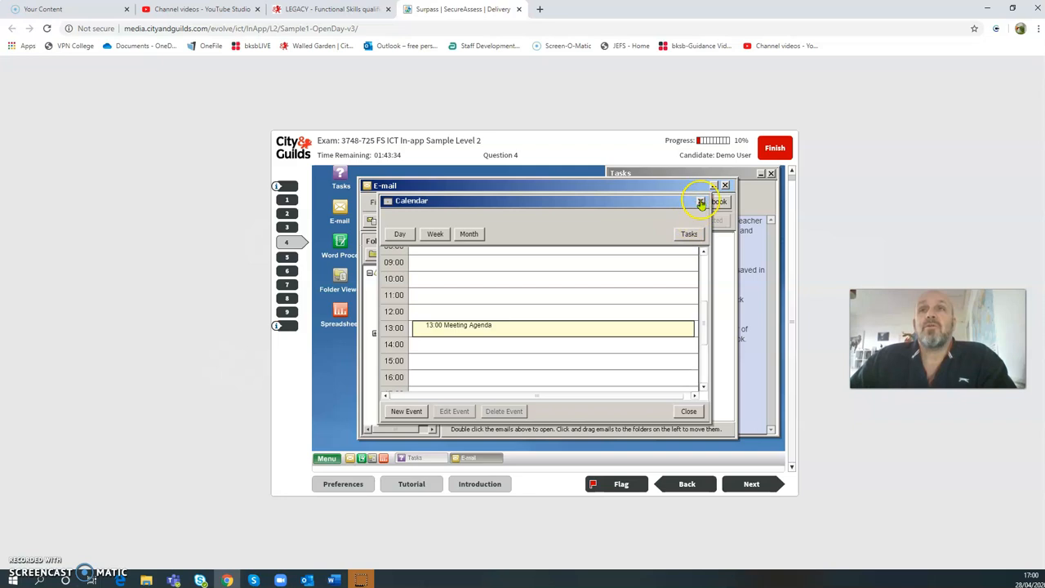
- Close the calendar and e-mail program, then reopen the e-mail program
{"action": "left_click", "coordinate": [701, 202]}
{"action": "left_click", "coordinate": [725, 186]}
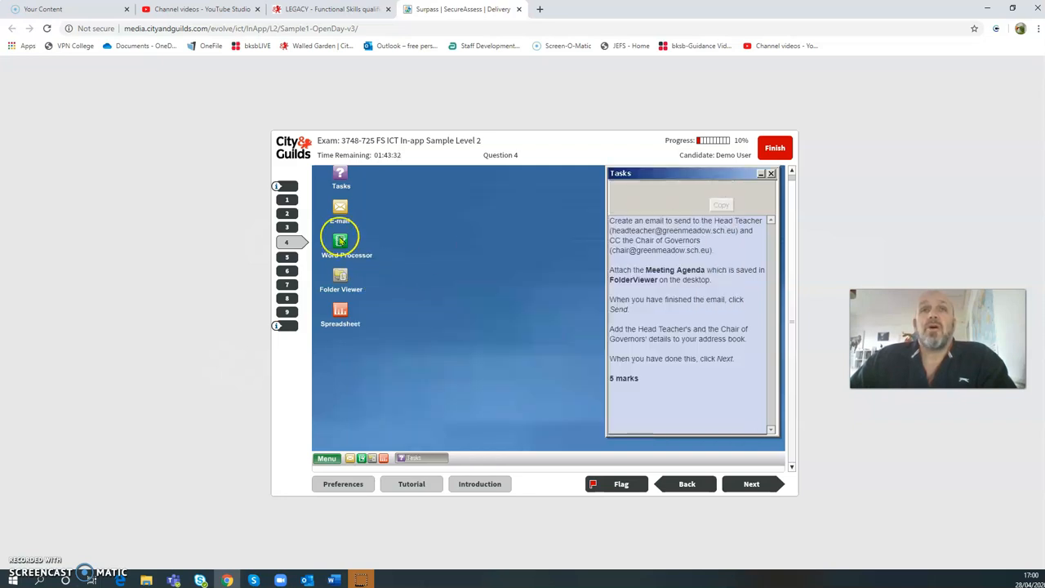
{"action": "left_click", "coordinate": [340, 205]}
{"action": "double_click", "coordinate": [340, 205]}
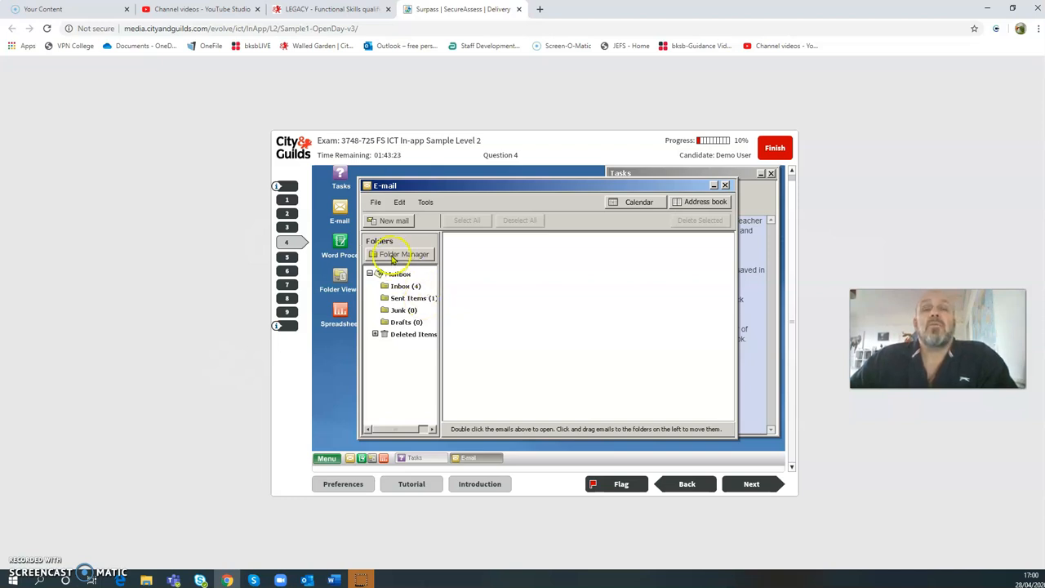
- Create a Meetings folder under Inbox and display the four Inbox e-mails
{"action": "left_click", "coordinate": [393, 256]}
{"action": "left_click", "coordinate": [515, 281]}
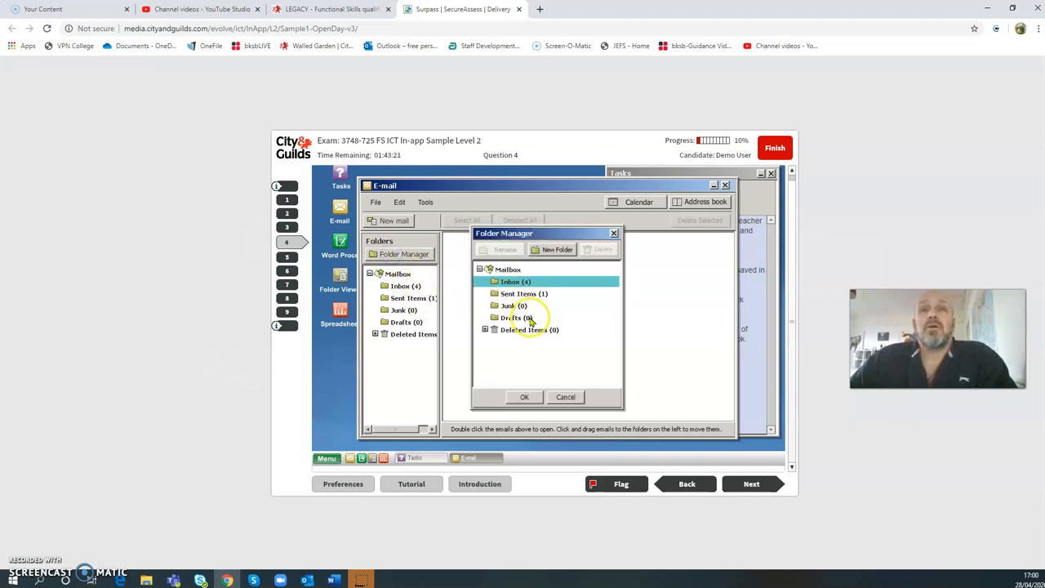
{"action": "left_click", "coordinate": [548, 251]}
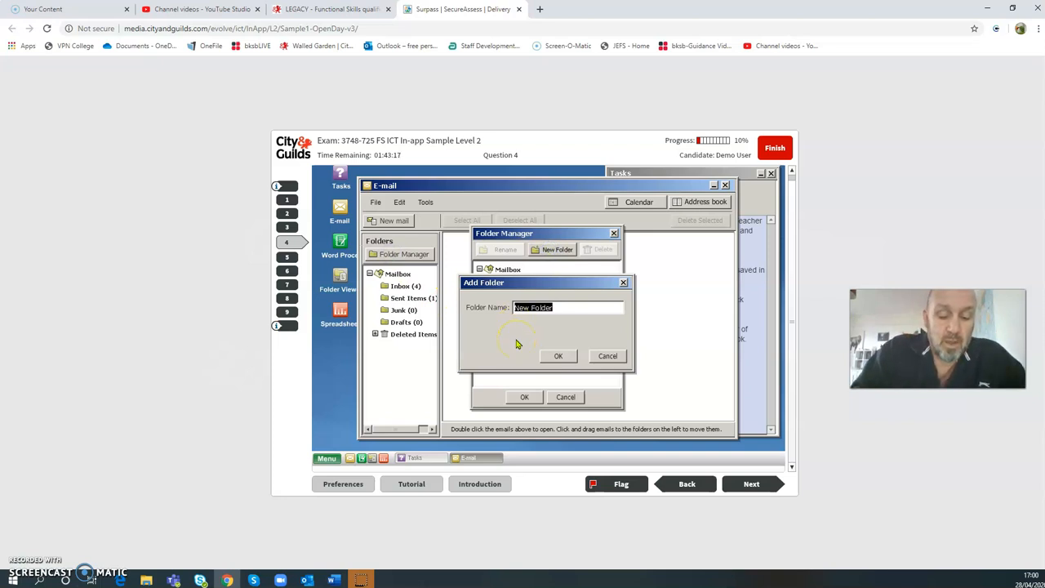
{"action": "type", "text": "Ma"}
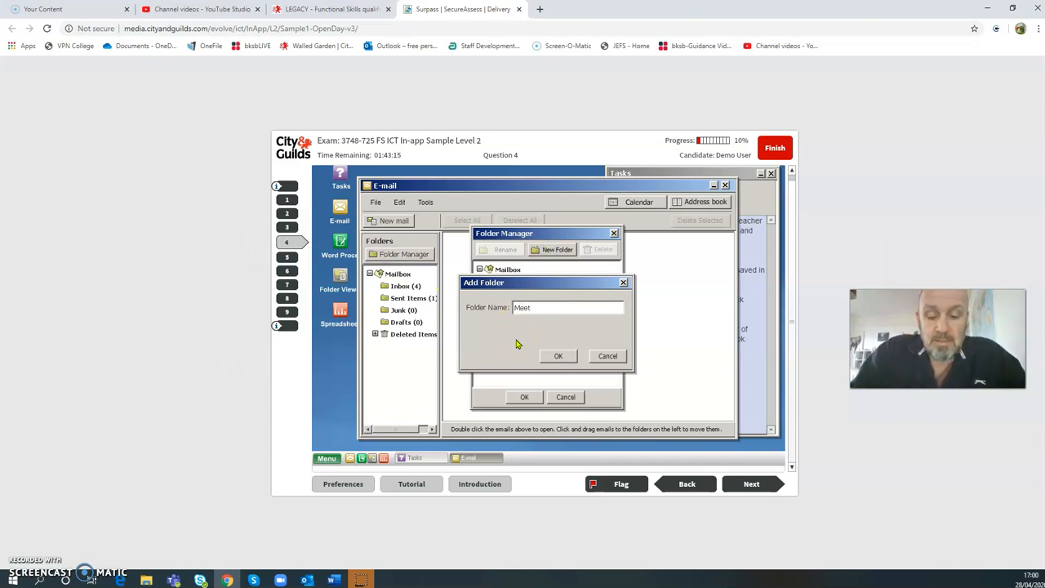
{"action": "left_click", "coordinate": [560, 357]}
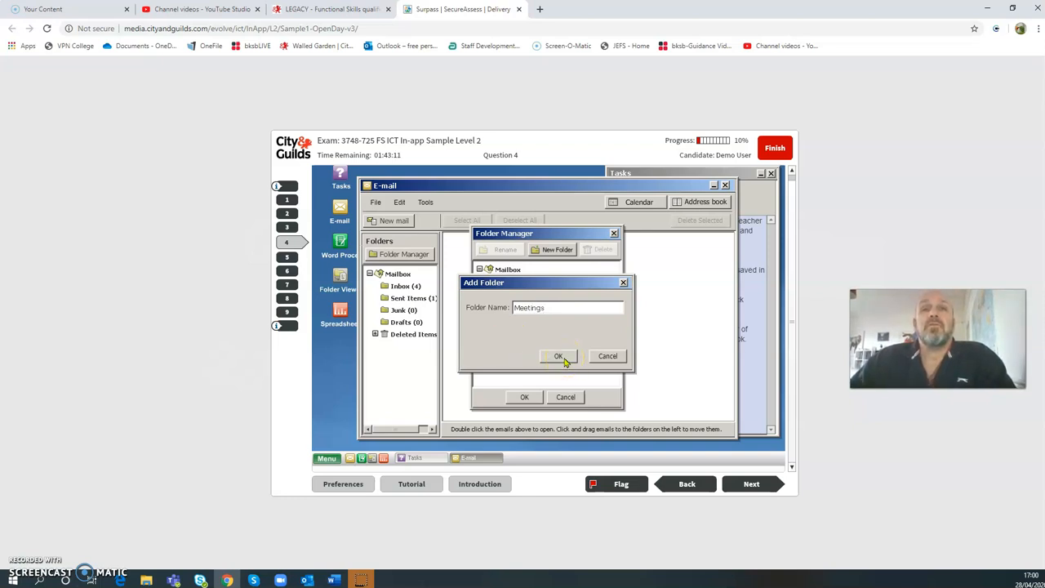
{"action": "left_click", "coordinate": [527, 397]}
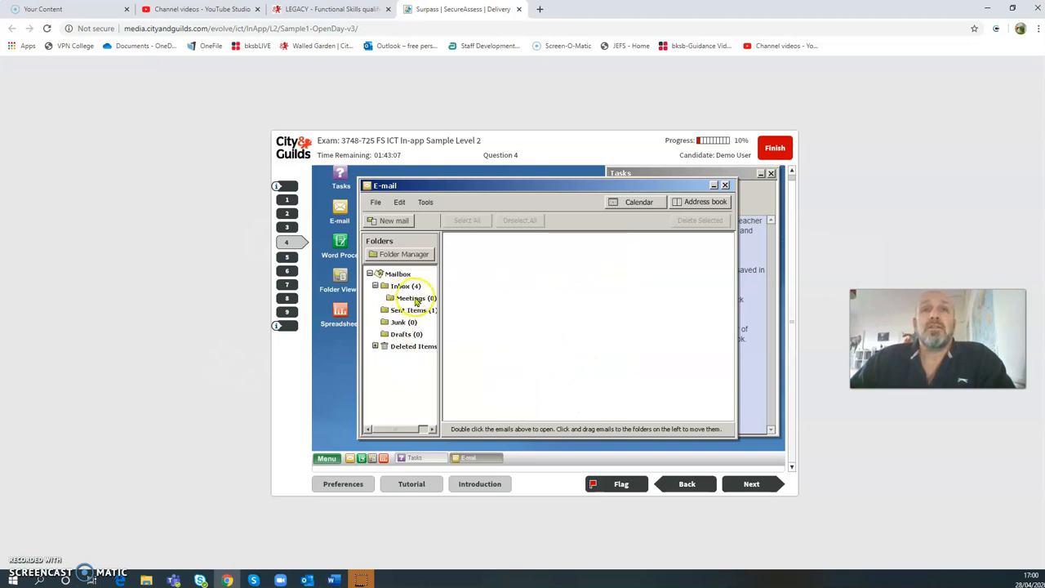
{"action": "left_click", "coordinate": [401, 288]}
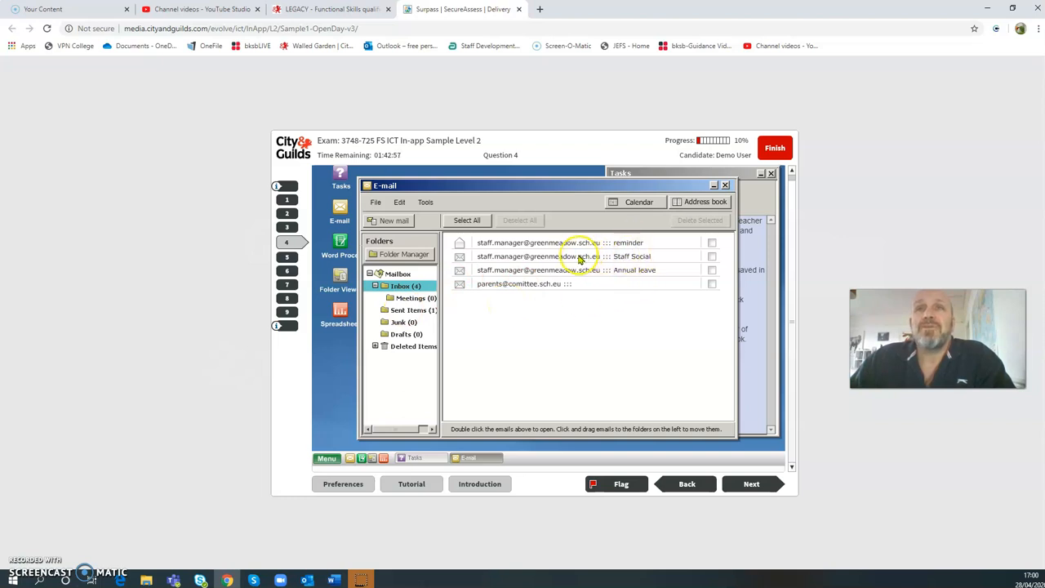
- Move Staff Social to Sent Items and drag the Meeting Agenda e-mail into Meetings
{"action": "left_click_drag", "start_coordinate": [560, 264], "coordinate": [410, 303]}
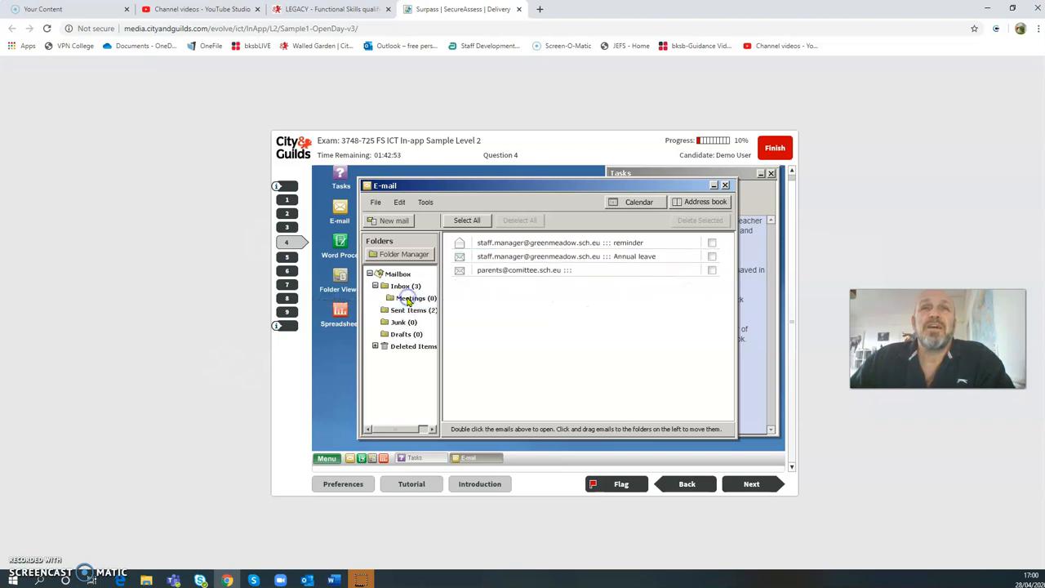
{"action": "left_click", "coordinate": [410, 312]}
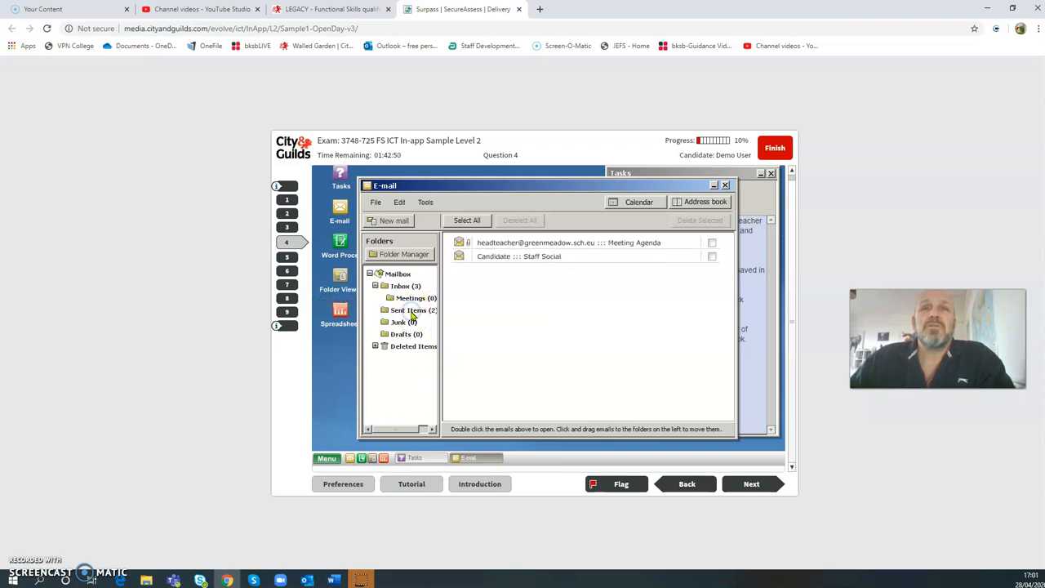
{"action": "left_click_drag", "start_coordinate": [525, 243], "coordinate": [421, 301]}
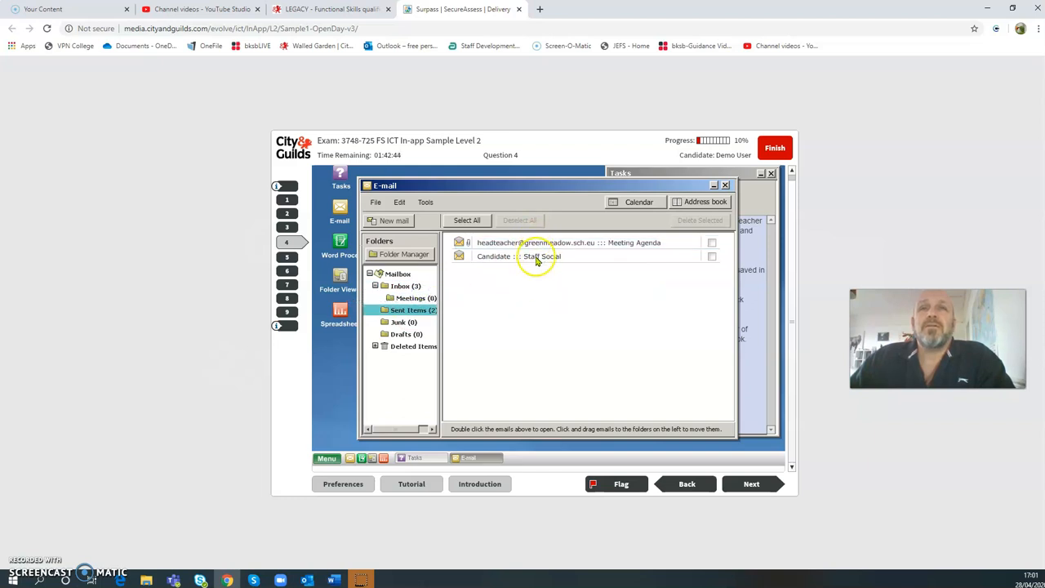
{"action": "left_click_drag", "start_coordinate": [542, 243], "coordinate": [424, 299]}
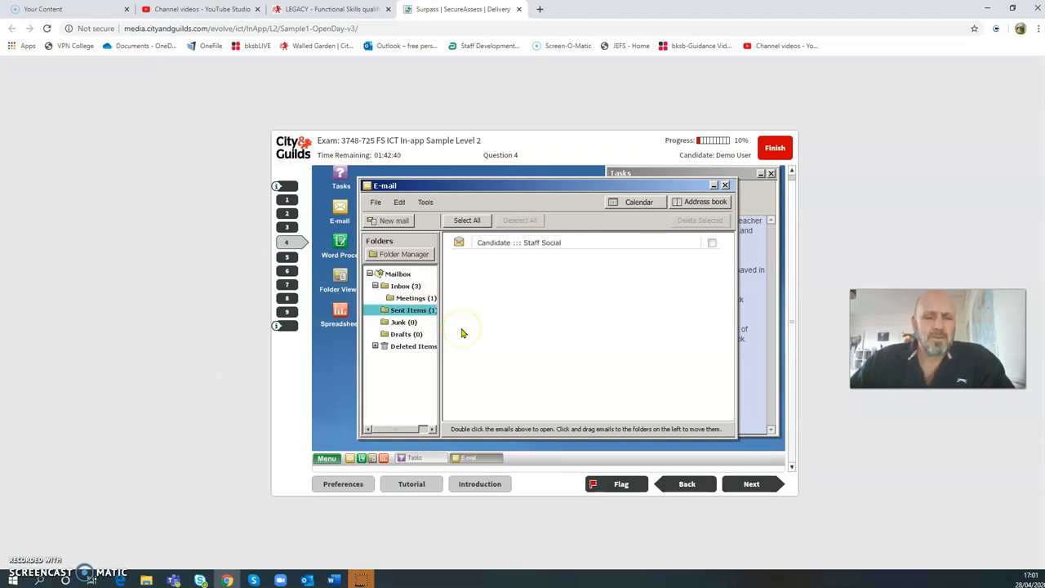
{"action": "left_click", "coordinate": [411, 299]}
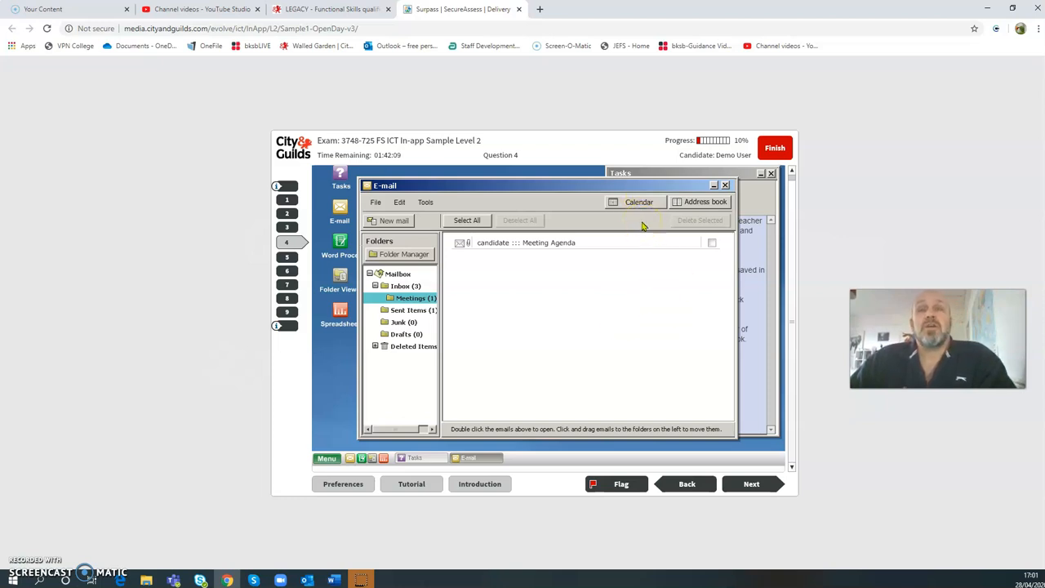
{"action": "left_click", "coordinate": [627, 298]}
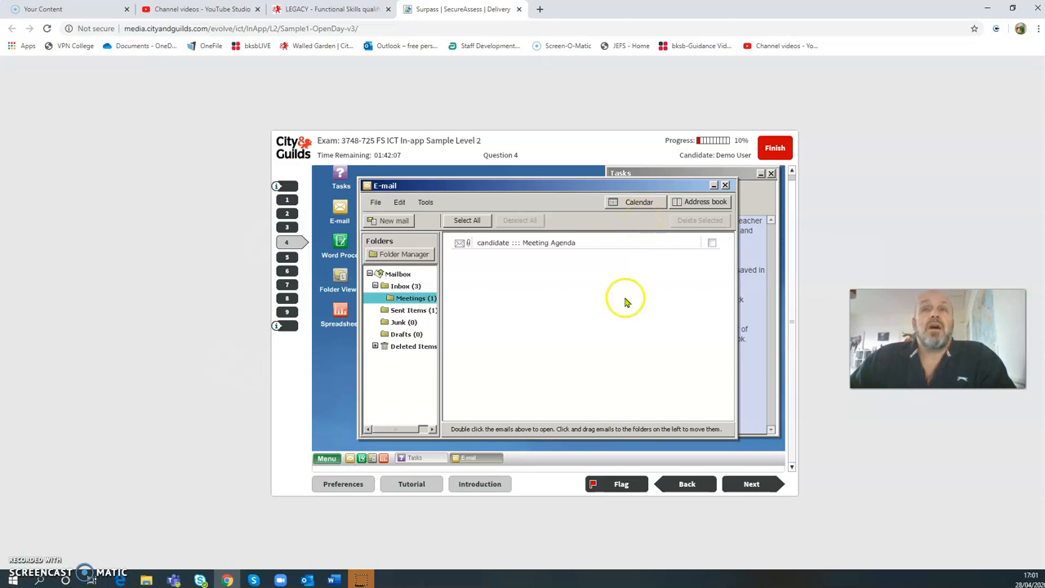